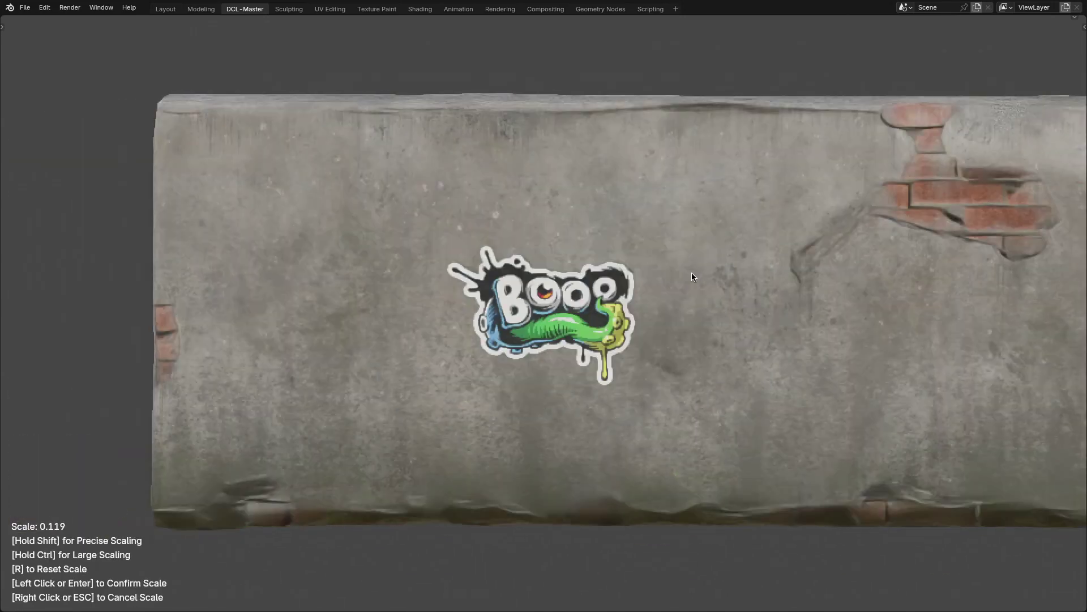
Project the BOOO decal and the green 02.png graffiti onto the concrete wall.
click(714, 285)
scroll(729, 293, down, 3)
scroll(728, 294, down, 2)
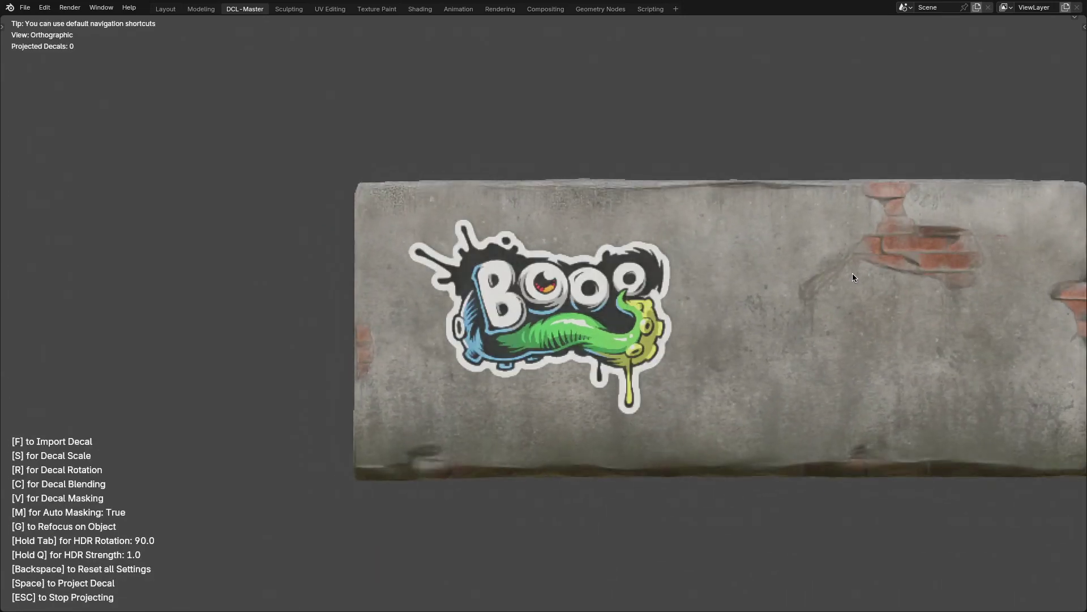
scroll(852, 273, down, 3)
shift+middle_drag(743, 261, 873, 282)
key(space)
scroll(529, 260, up, 3)
key(f)
click(497, 262)
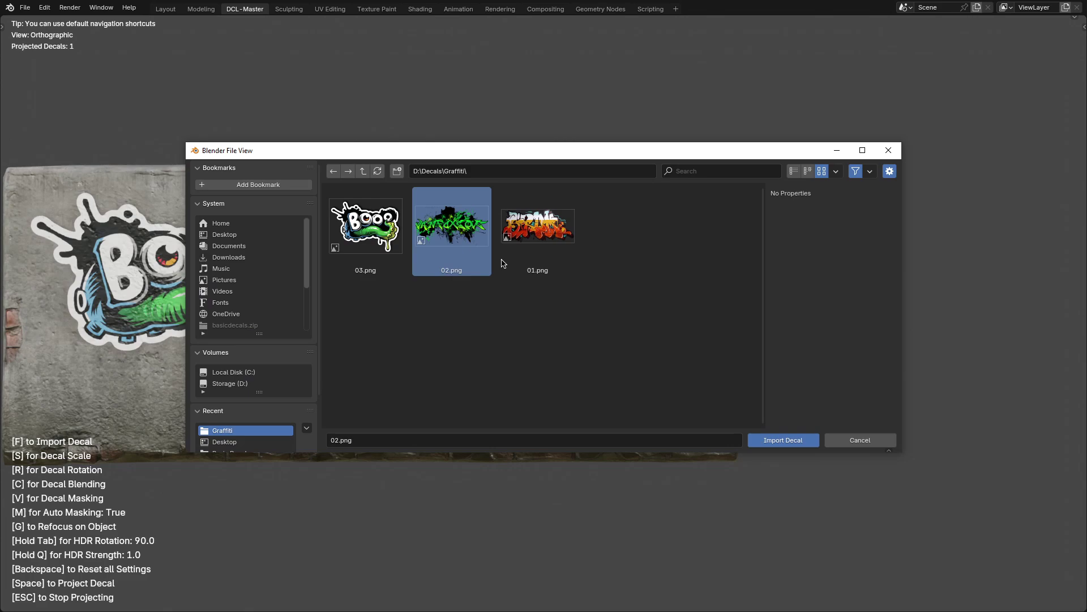
key(Return)
click(679, 275)
scroll(679, 275, up, 1)
key(space)
Import the 01.png graffiti decal and resize it while facing the wall front-on.
key(f)
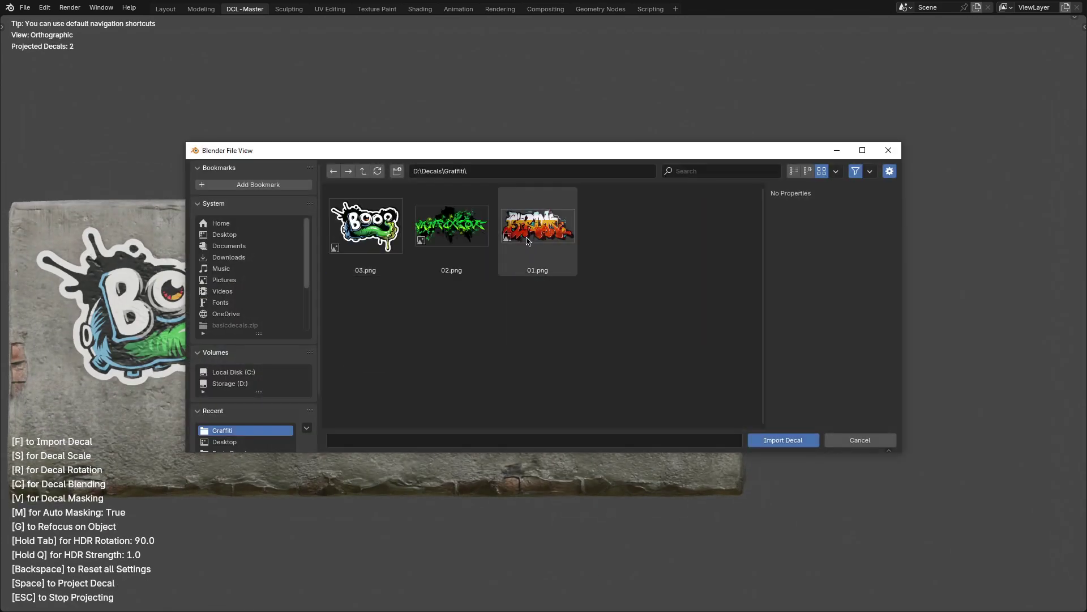
double_click(528, 241)
middle_drag(730, 217, 631, 235)
key(KP_1)
key(s)
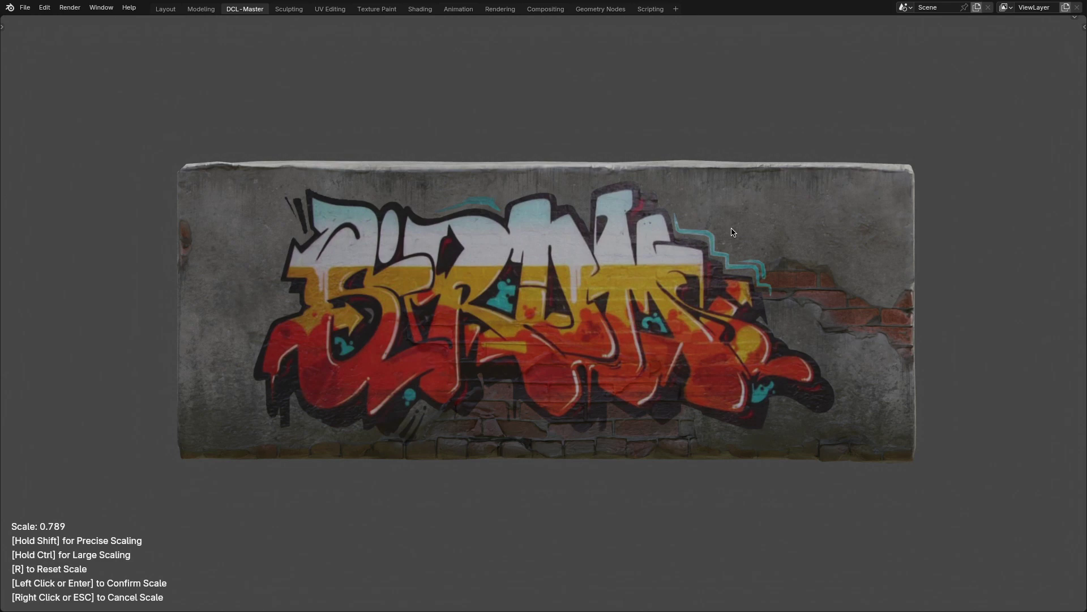
key(Escape)
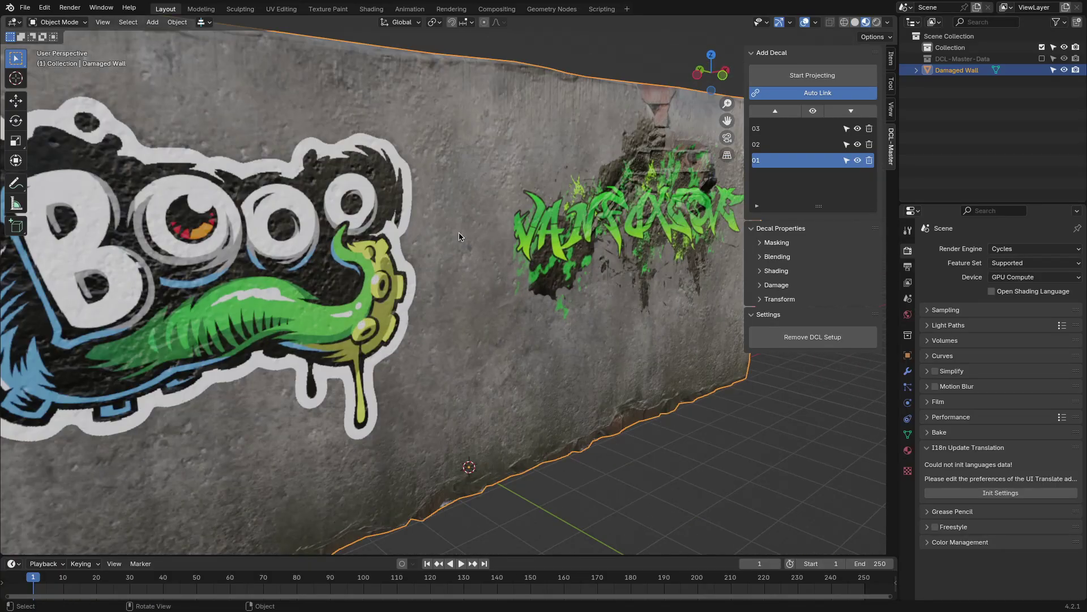
Import a JRO Military DANGER warning decal and project it onto the barrel lid.
key(f)
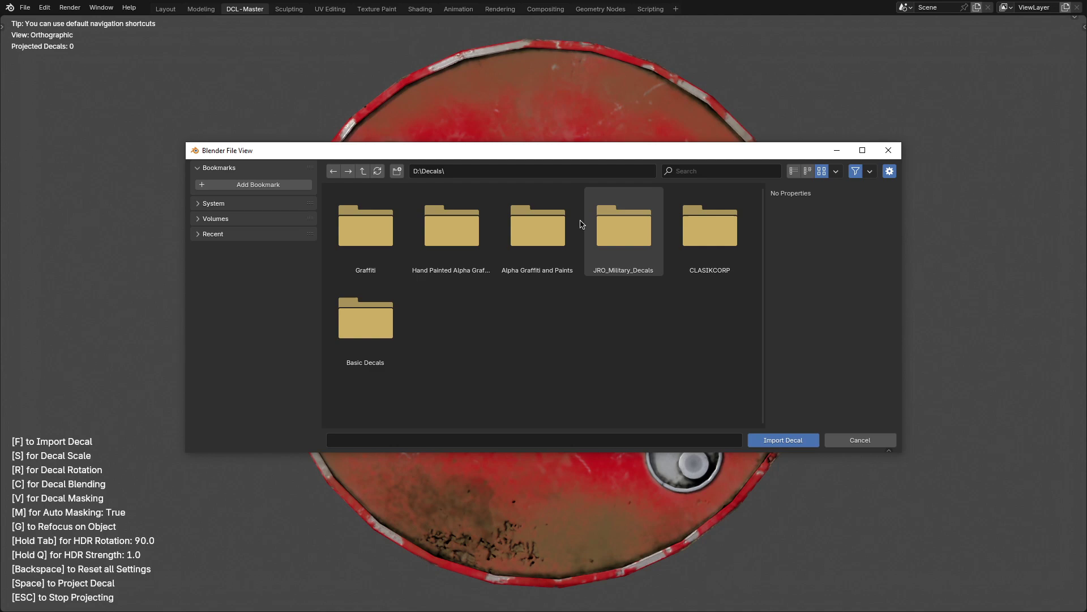
double_click(580, 224)
double_click(538, 286)
click(641, 286)
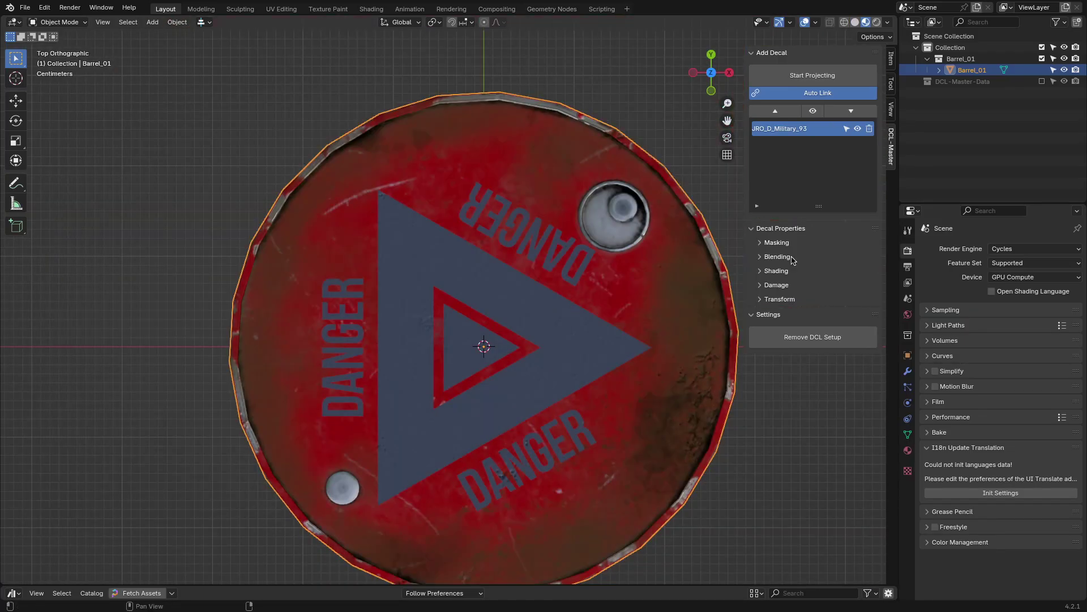
Rotate the DANGER decal to 30.5° and set its blending mode to Mix.
click(780, 299)
drag(812, 440, 850, 439)
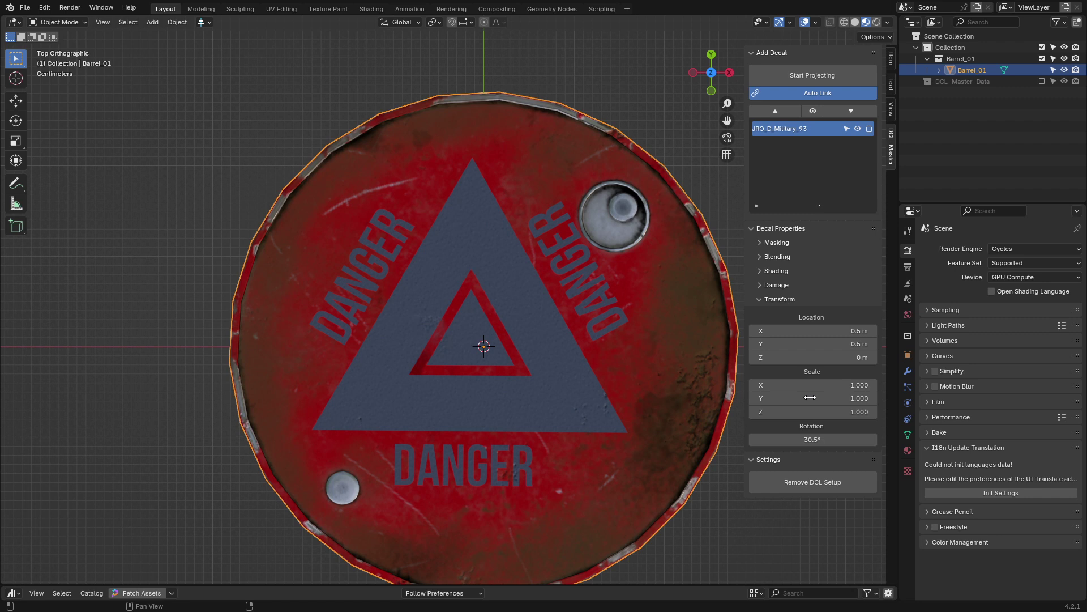
click(766, 257)
click(813, 288)
click(788, 335)
click(812, 288)
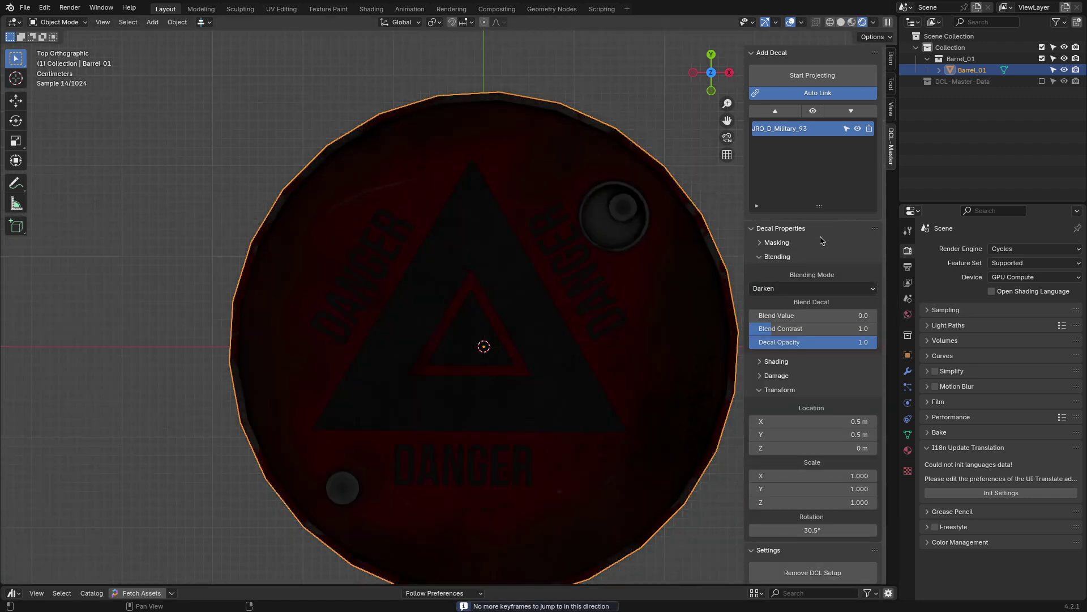
click(760, 317)
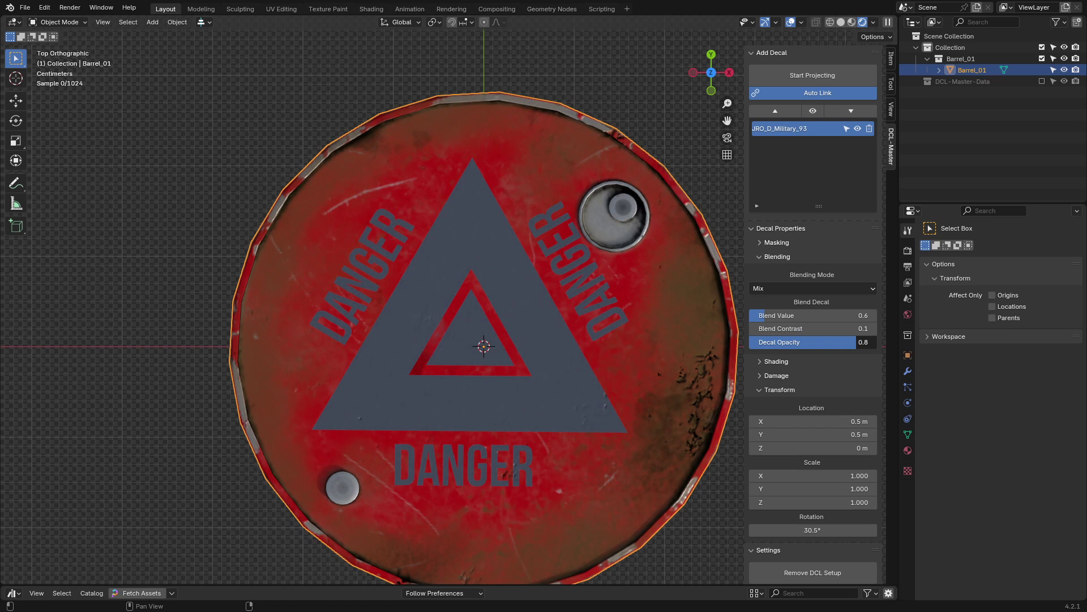
Increase the DANGER decal's wear and tint it yellow with Colorize, keeping X scale 1.000.
click(769, 361)
click(762, 256)
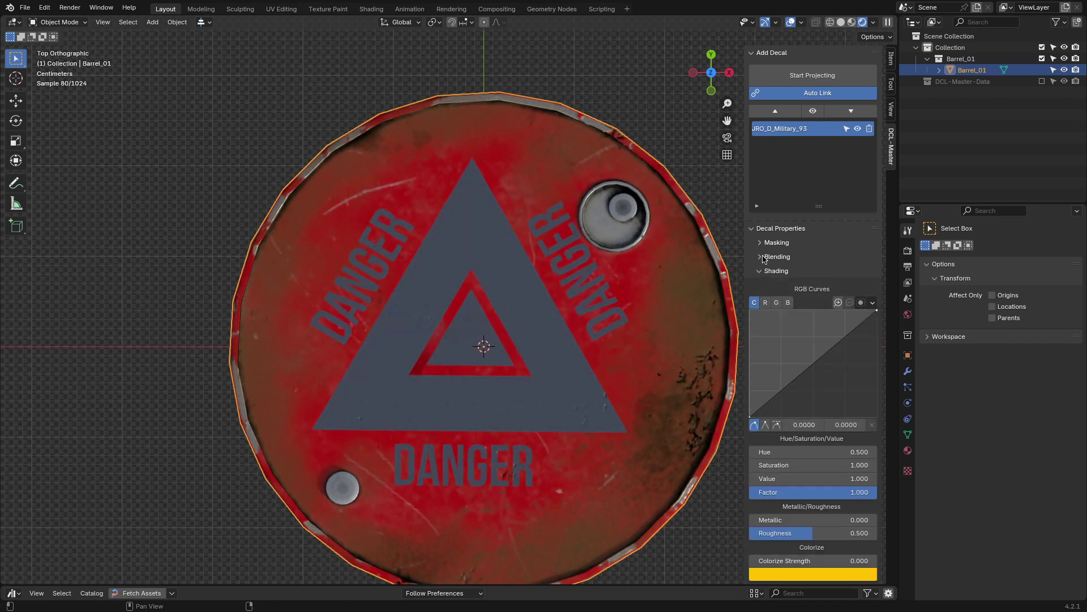
click(769, 270)
click(768, 285)
drag(778, 316, 815, 316)
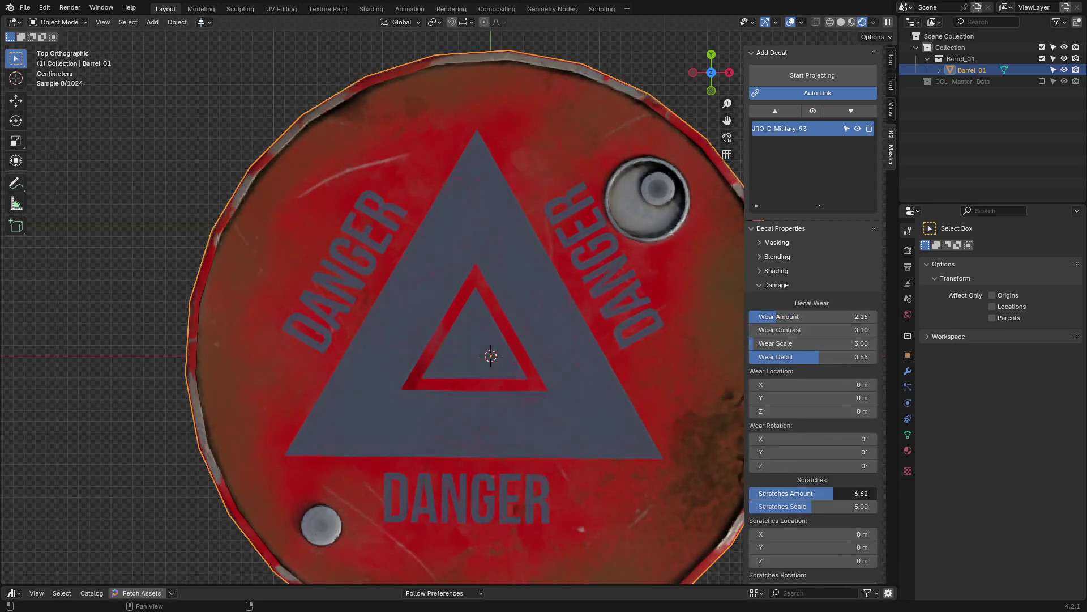
scroll(443, 307, up, 3)
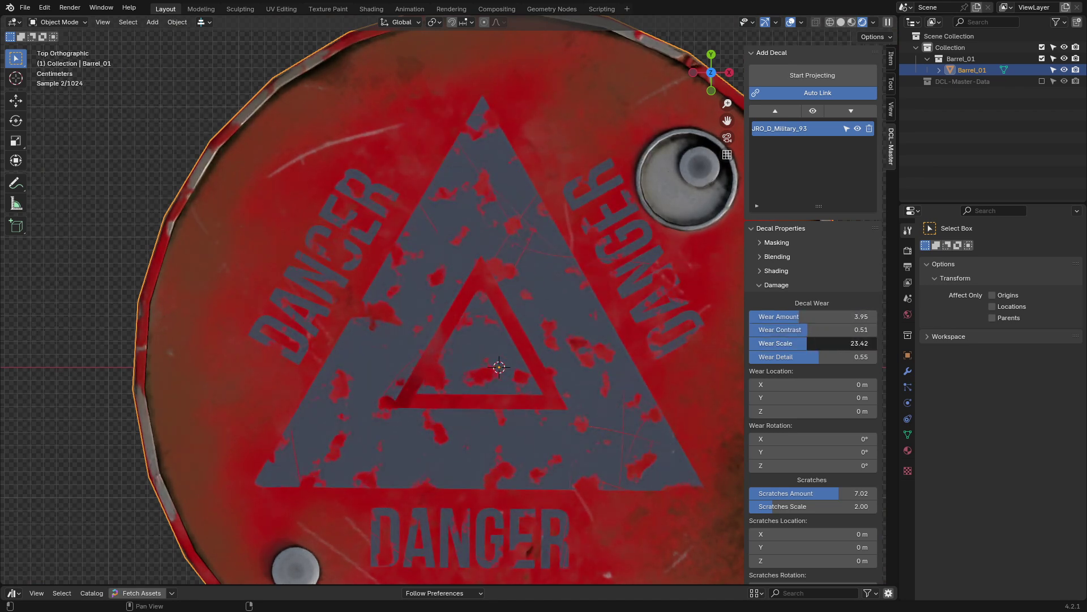
click(760, 285)
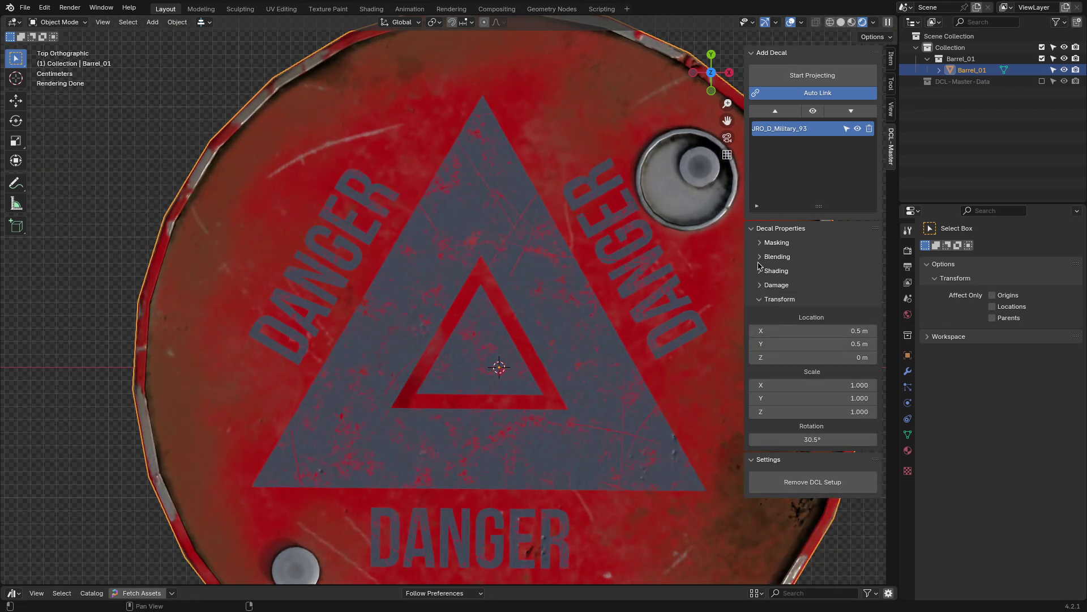
click(761, 271)
scroll(760, 270, down, 2)
click(760, 202)
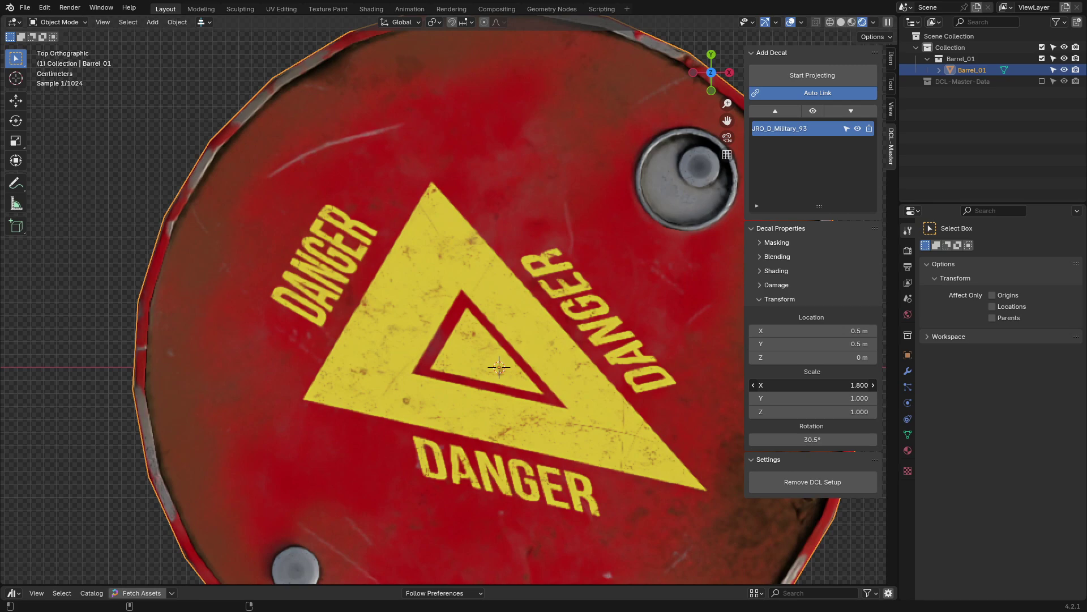
key(Return)
scroll(594, 339, up, 2)
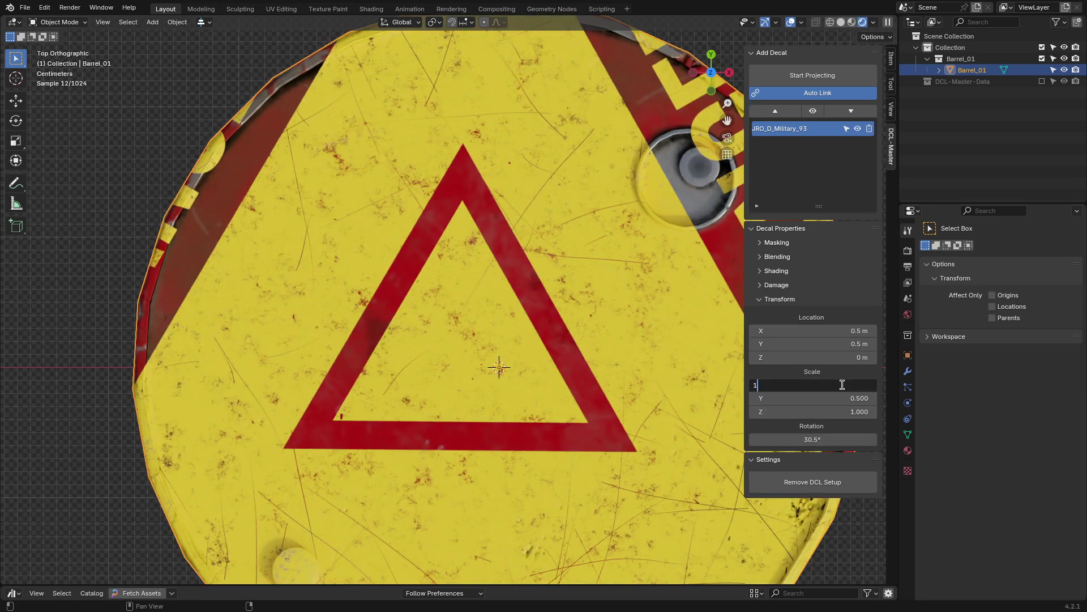
scroll(595, 340, down, 4)
middle_drag(595, 340, 638, 301)
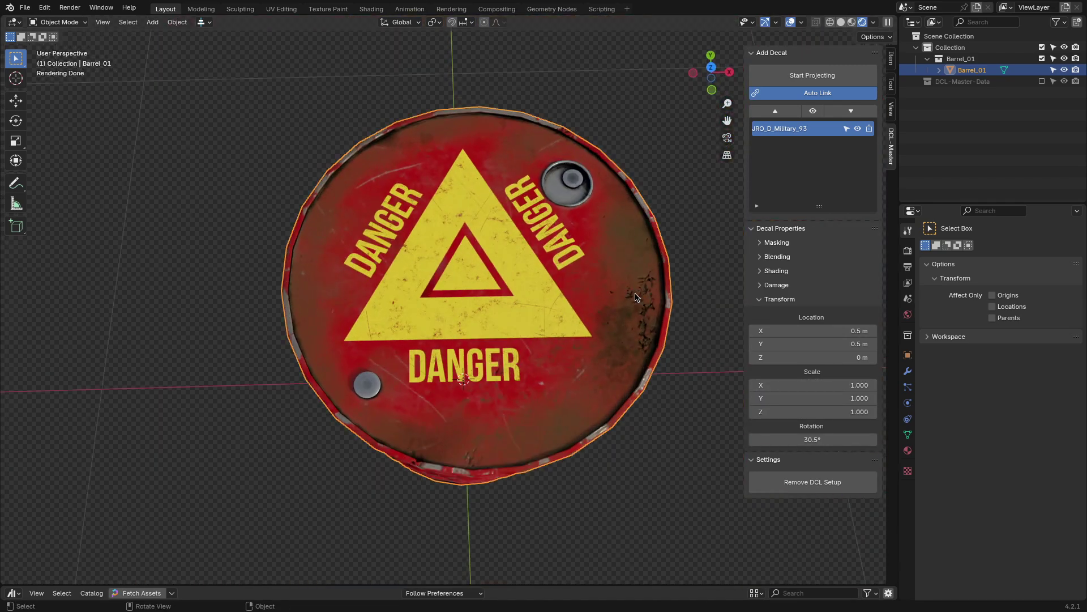
Import the crossed-out circle military decal and resize it onto the barrel.
key(f)
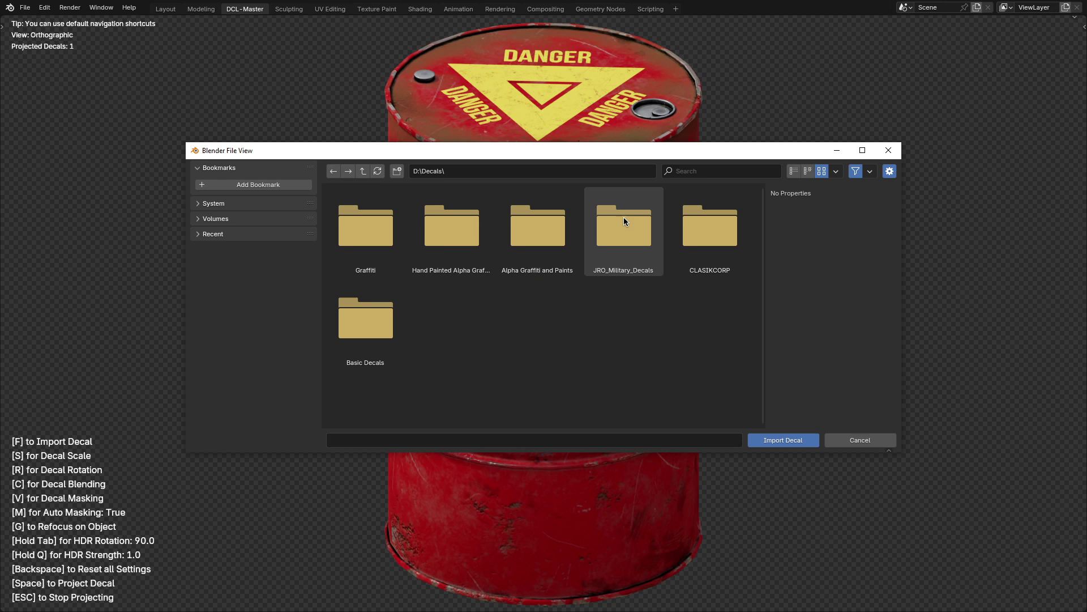
double_click(624, 216)
double_click(447, 318)
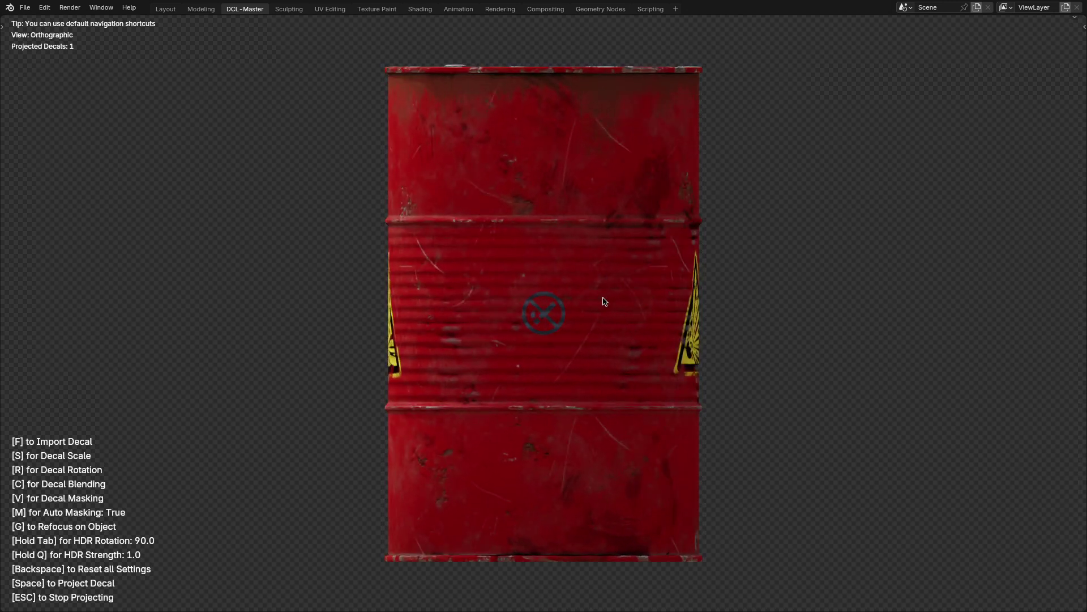
key(s)
key(space)
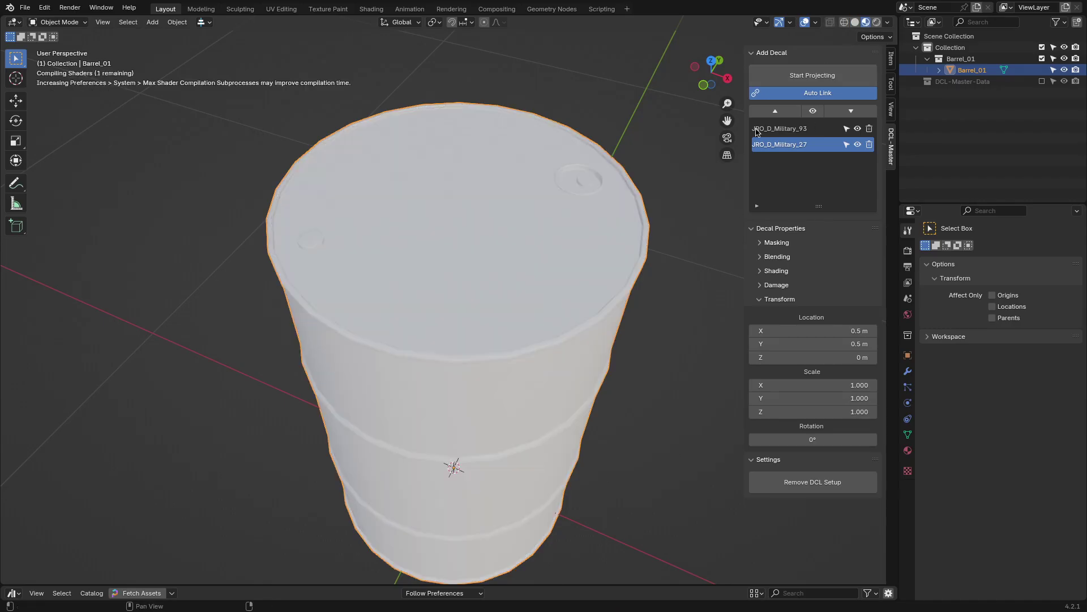
Colorize the symbol decal black by dropping its colour Value to 0.
key(KP_3)
scroll(603, 291, up, 3)
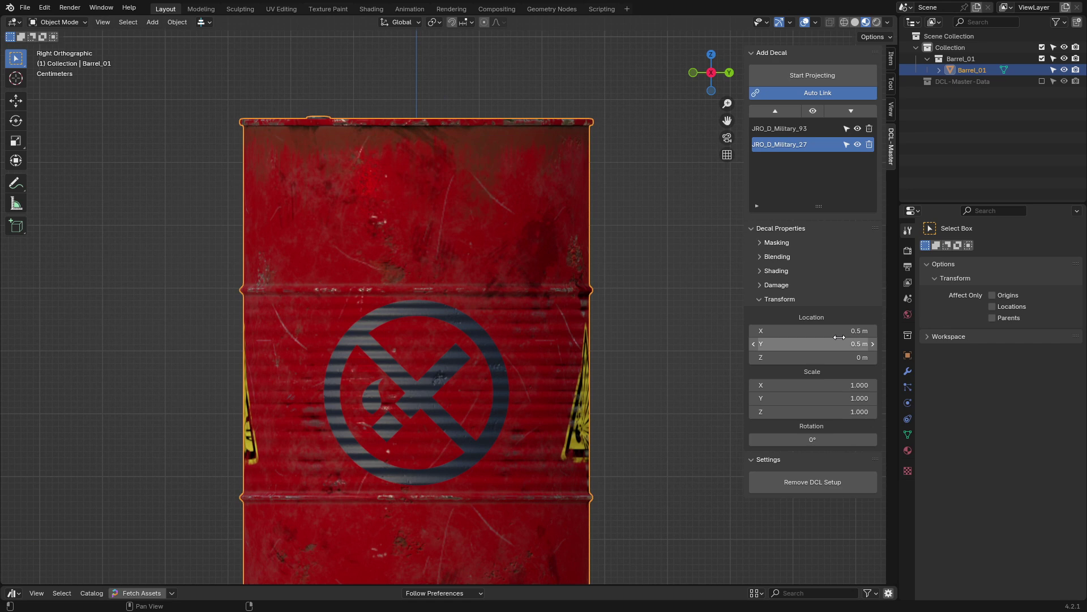
click(776, 270)
scroll(818, 423, down, 3)
click(813, 483)
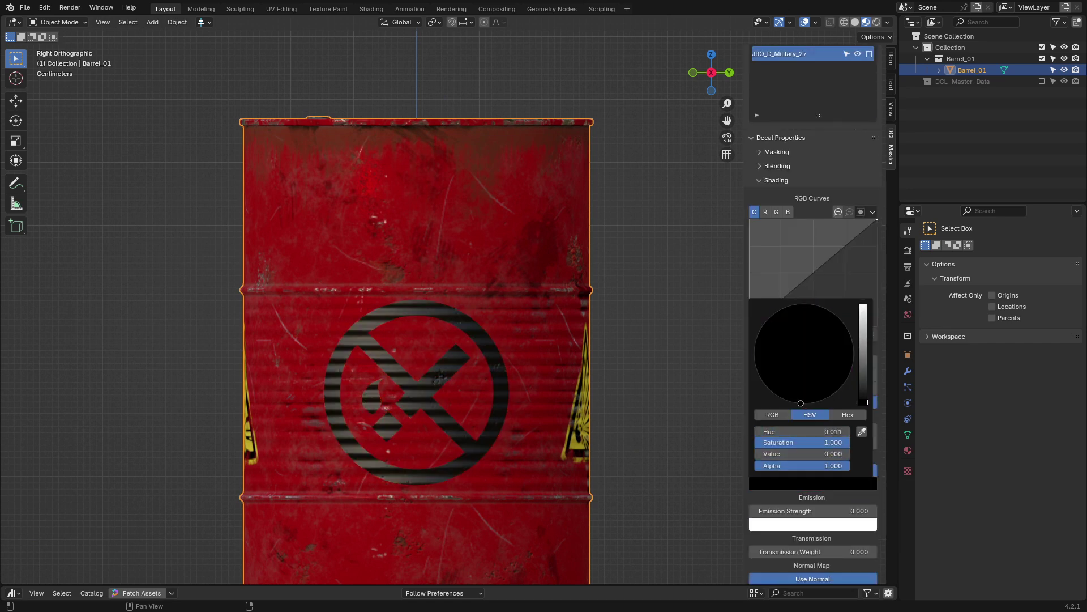
middle_drag(510, 340, 594, 323)
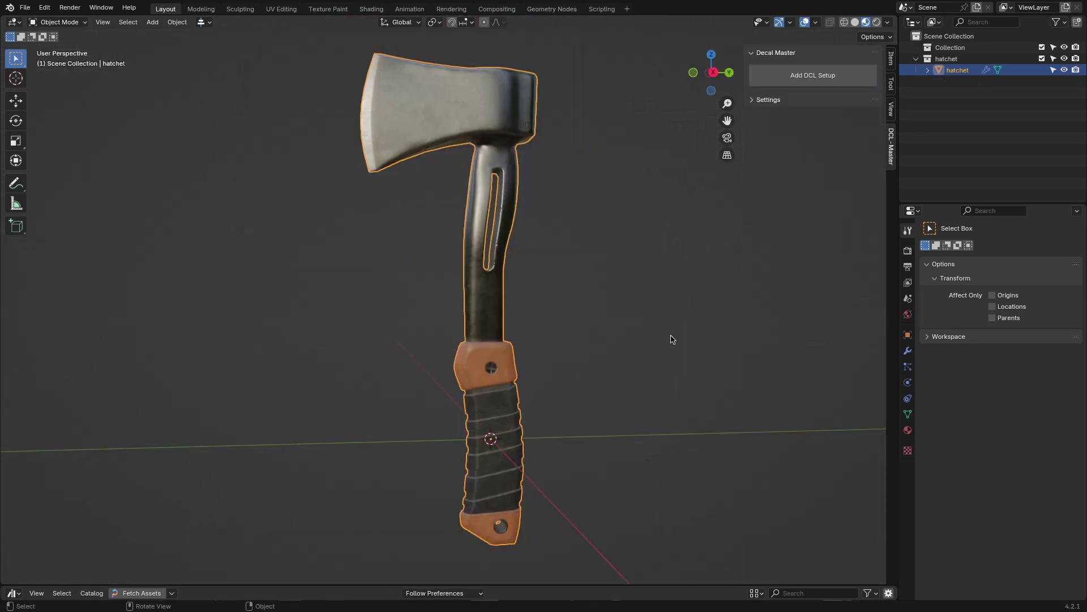
Enable decals on the hatchet and project the CLASIKCORP TRIANGL3 logo onto the axe head.
mouse_move(670, 339)
middle_down()
mouse_move(532, 235)
mouse_move(685, 284)
middle_up()
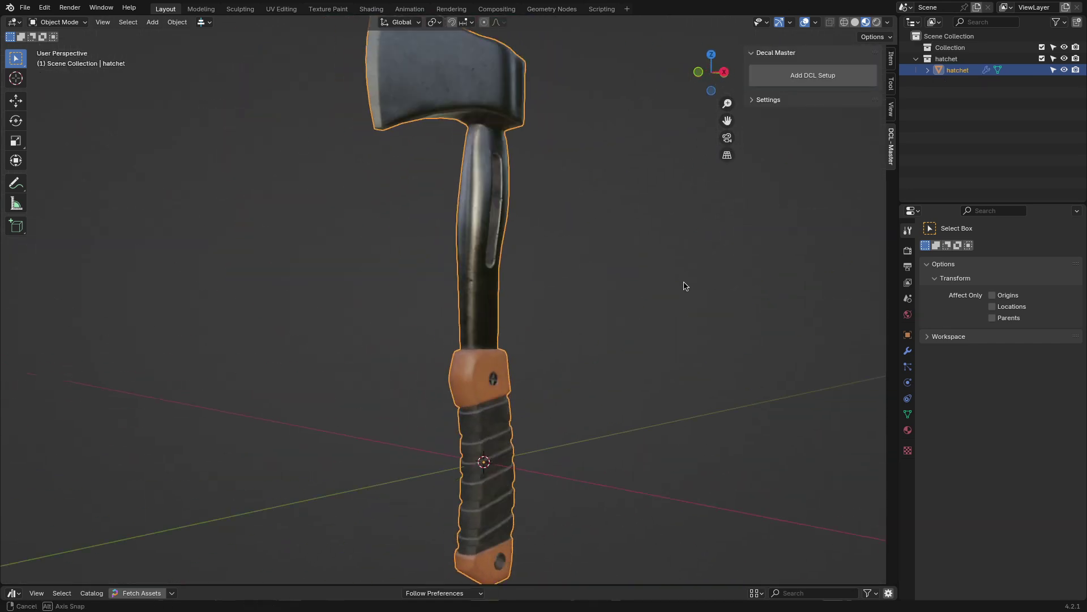
scroll(684, 284, up, 2)
click(797, 76)
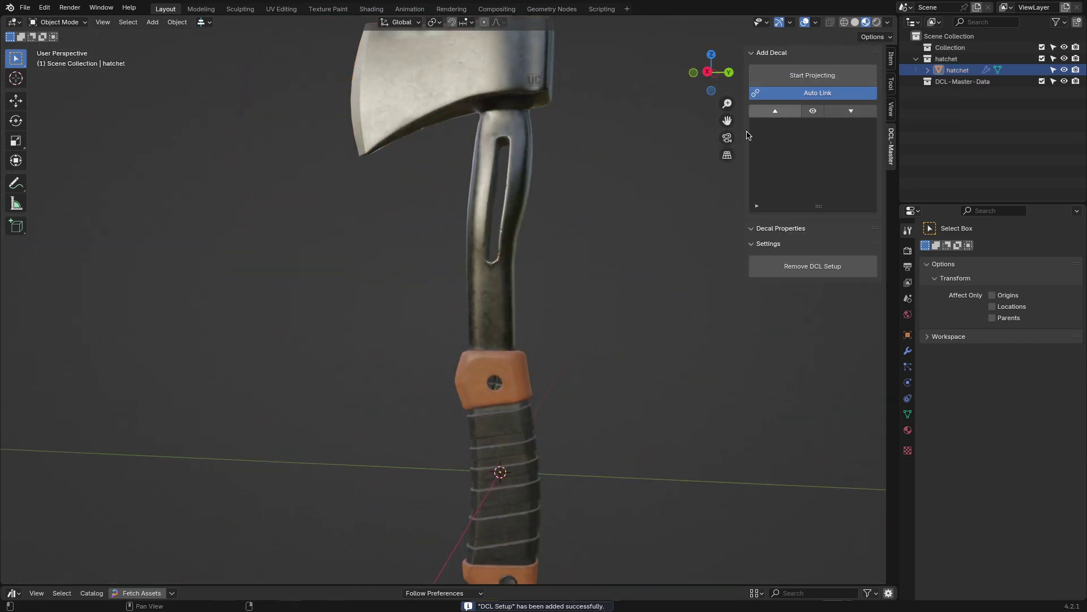
click(813, 77)
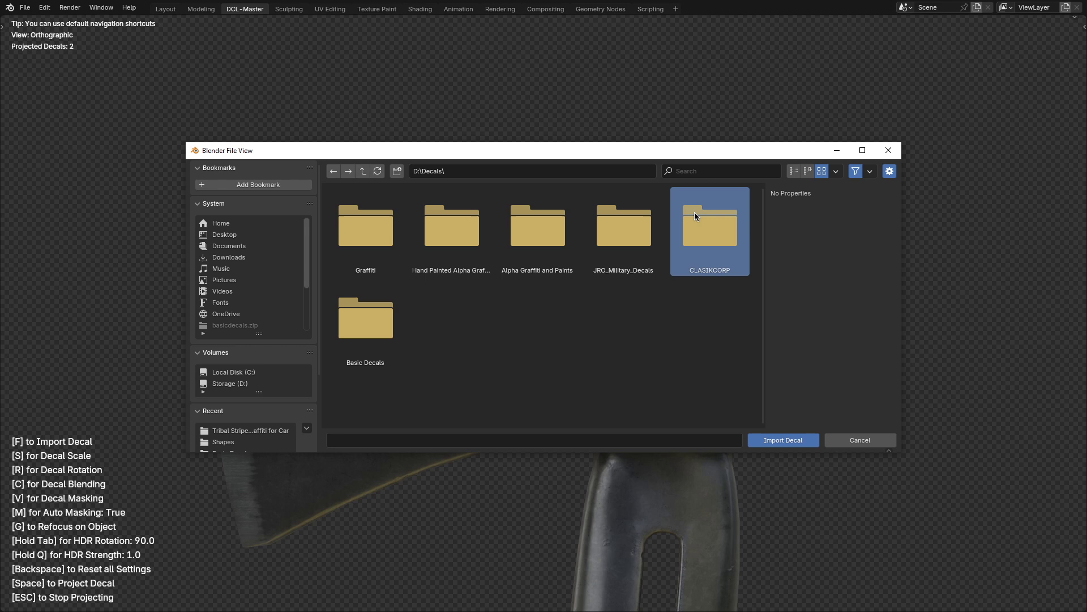
double_click(694, 215)
double_click(620, 321)
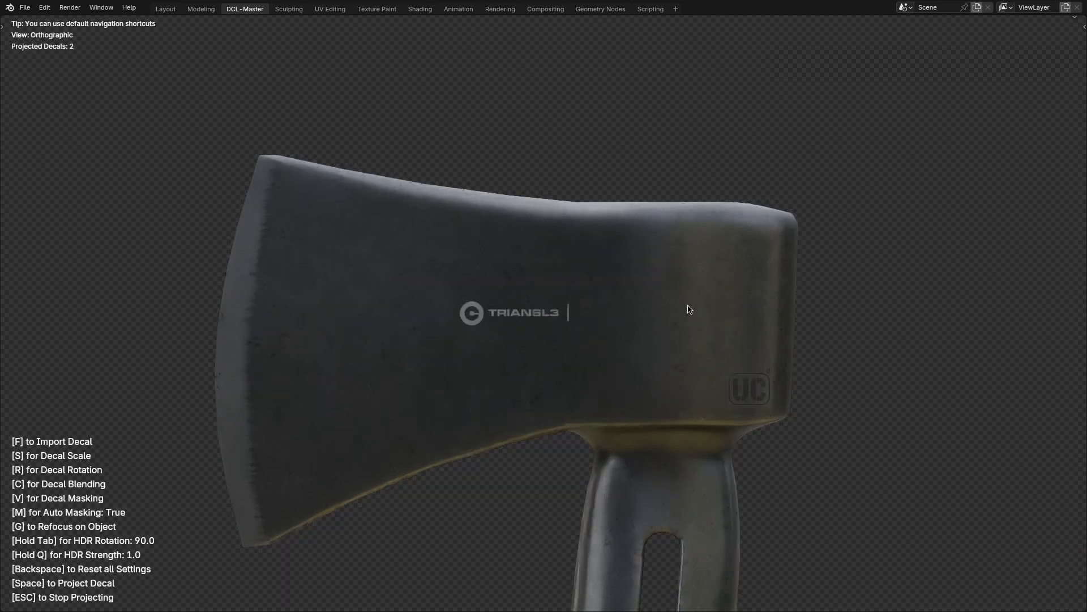
scroll(643, 231, up, 5)
key(s)
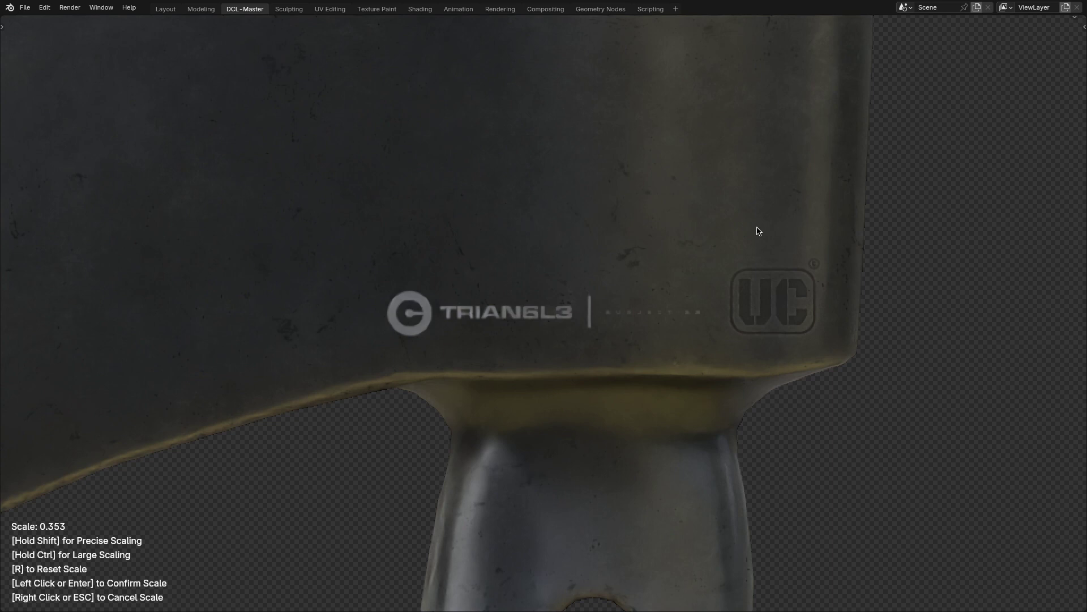
middle_drag(727, 236, 708, 229)
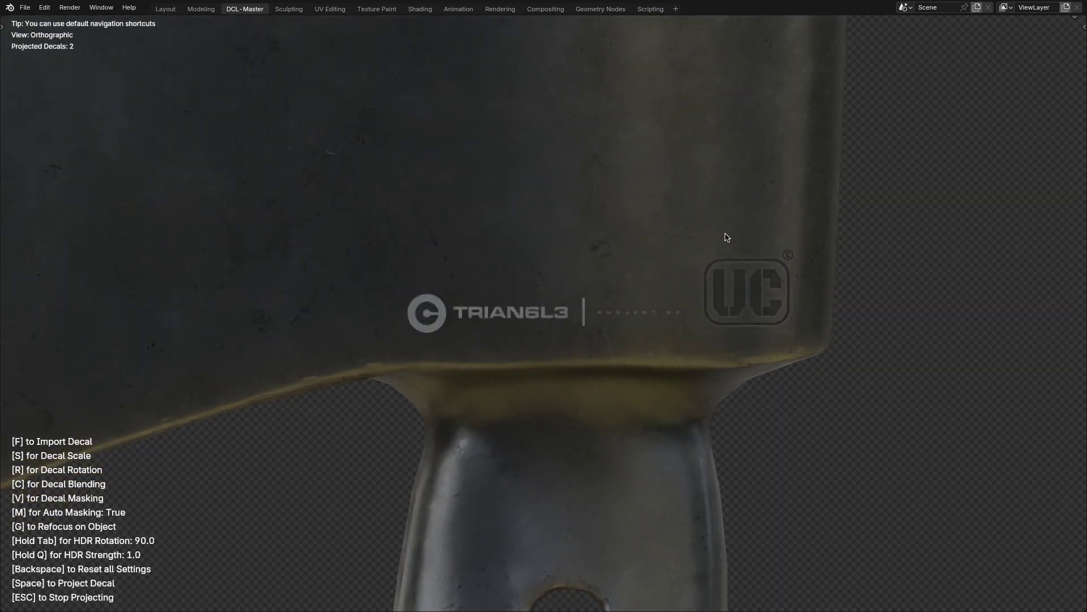
key(space)
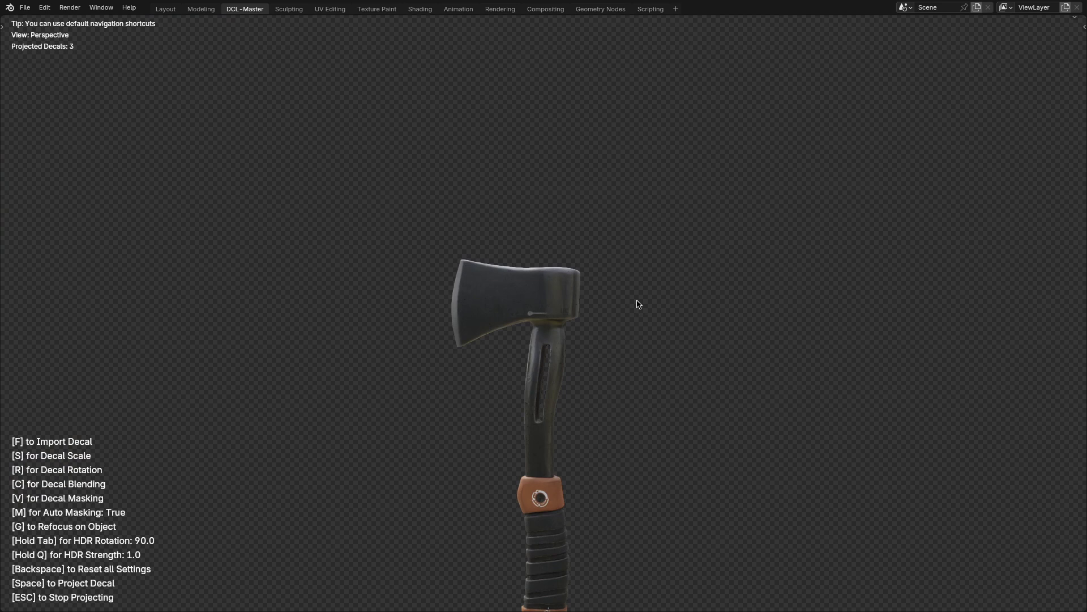
scroll(629, 322, up, 3)
scroll(624, 227, up, 3)
Rotate and brighten the preview lighting on the hatchet.
key(Tab)
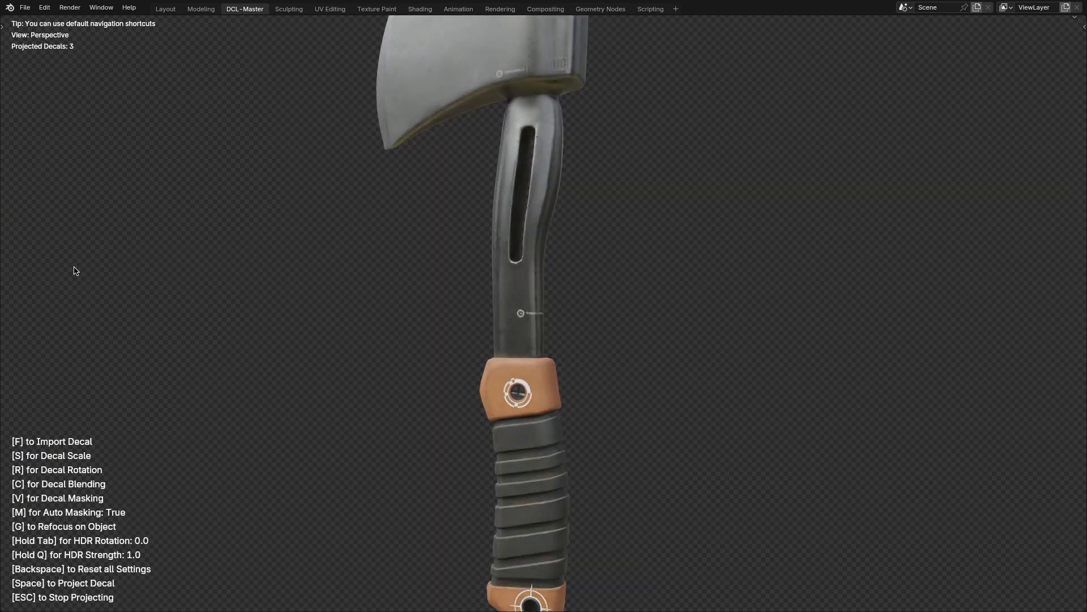
key(q)
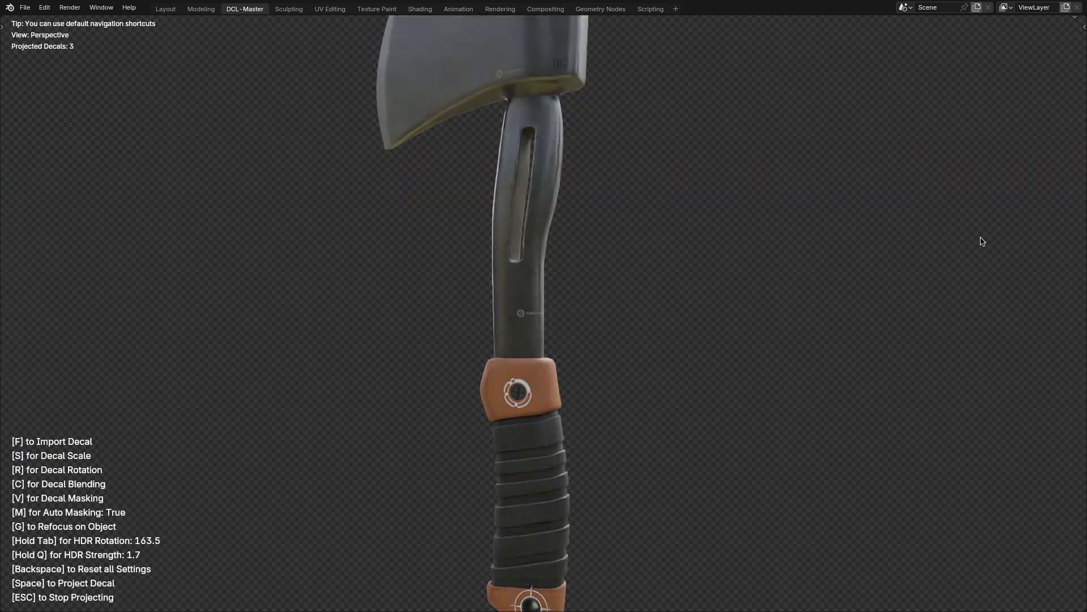
key(Tab)
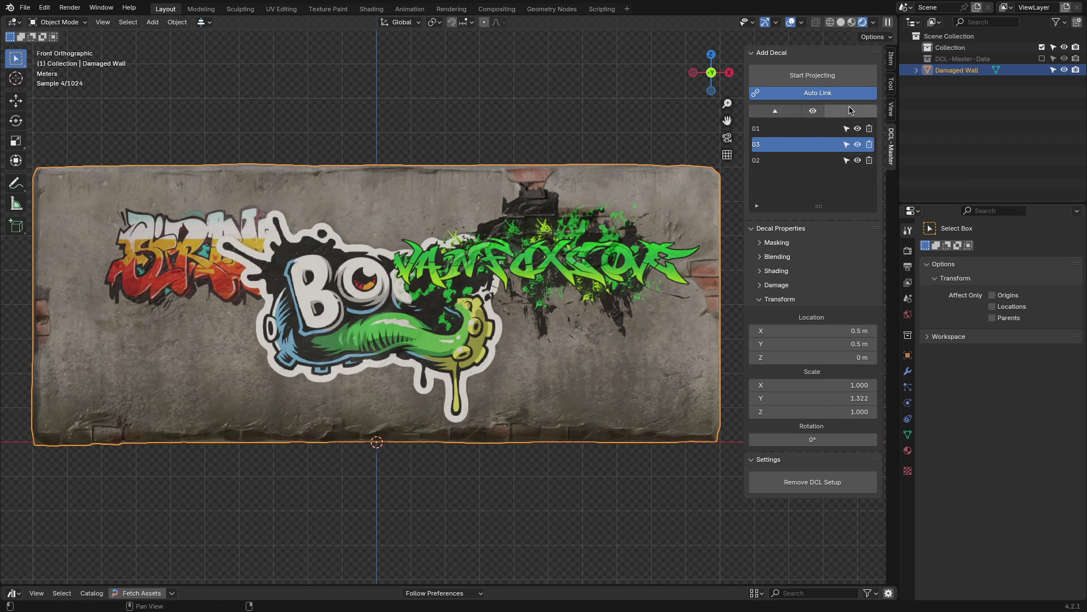
scroll(450, 238, up, 2)
Enable Mask Preview and a Base Color mask on the Boo decal, shifting its ramp stops.
click(777, 242)
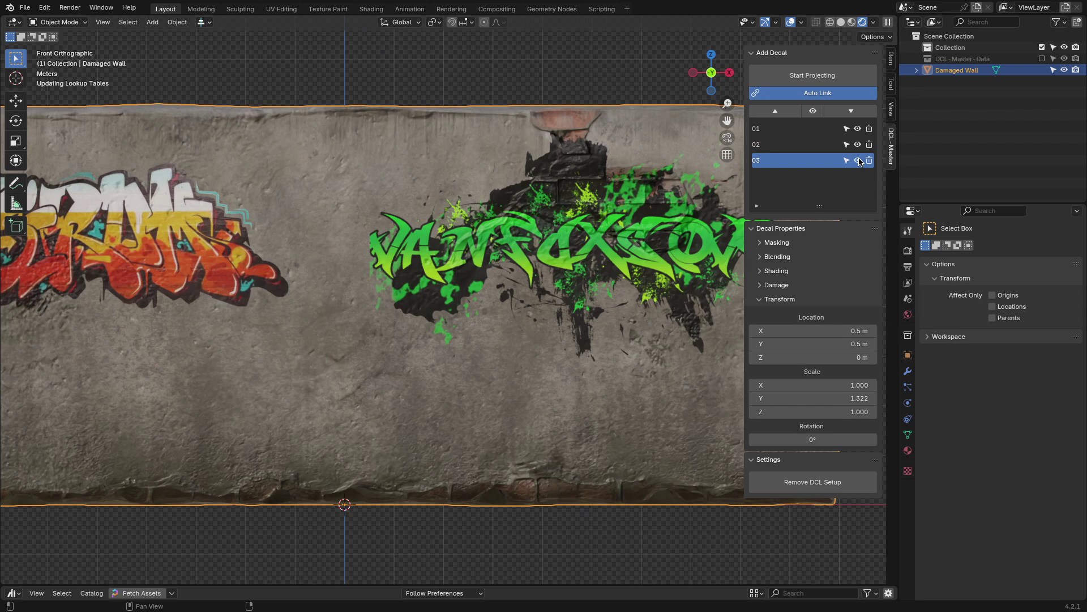
click(812, 260)
click(824, 363)
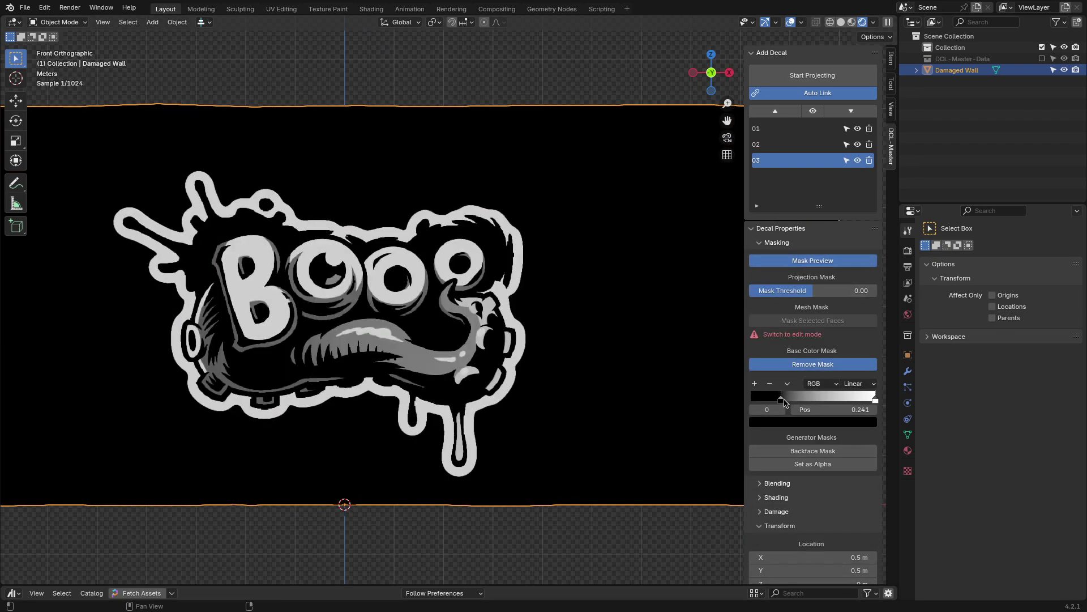
drag(784, 402, 792, 400)
click(812, 420)
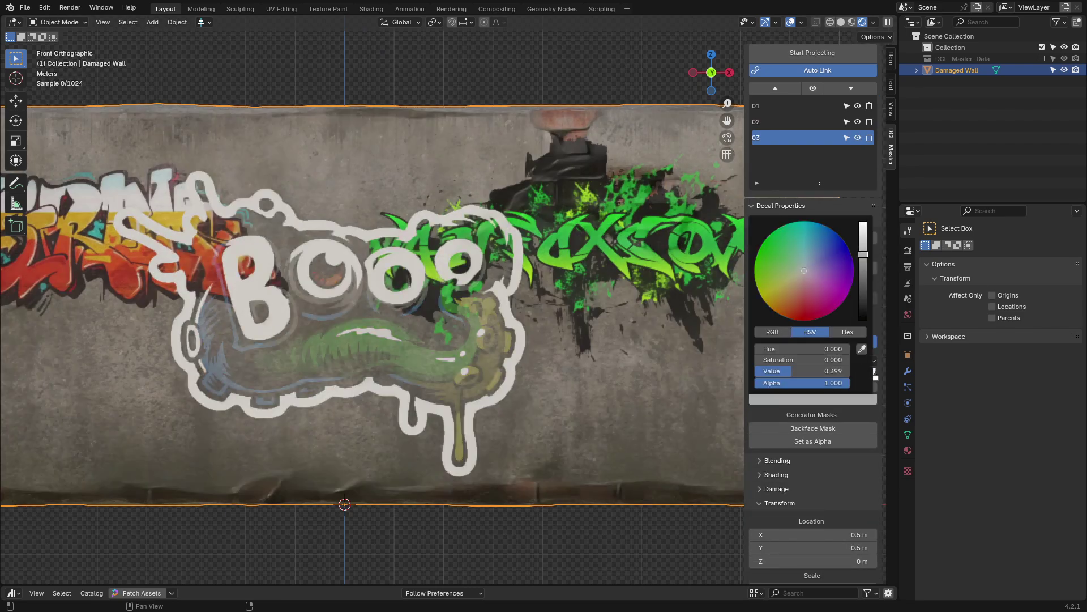
scroll(812, 269, down, 1)
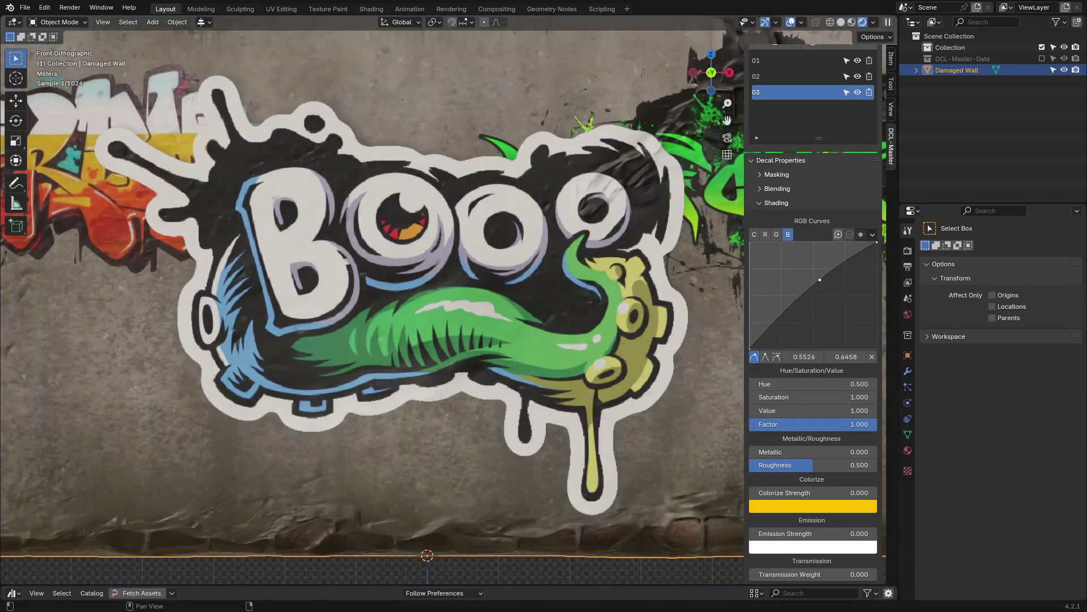
Shift the Boo decal's hue, raise its saturation, value and roughness, and add wear.
mouse_move(814, 370)
mouse_down()
mouse_move(765, 369)
mouse_move(858, 382)
mouse_up()
drag(814, 397, 850, 396)
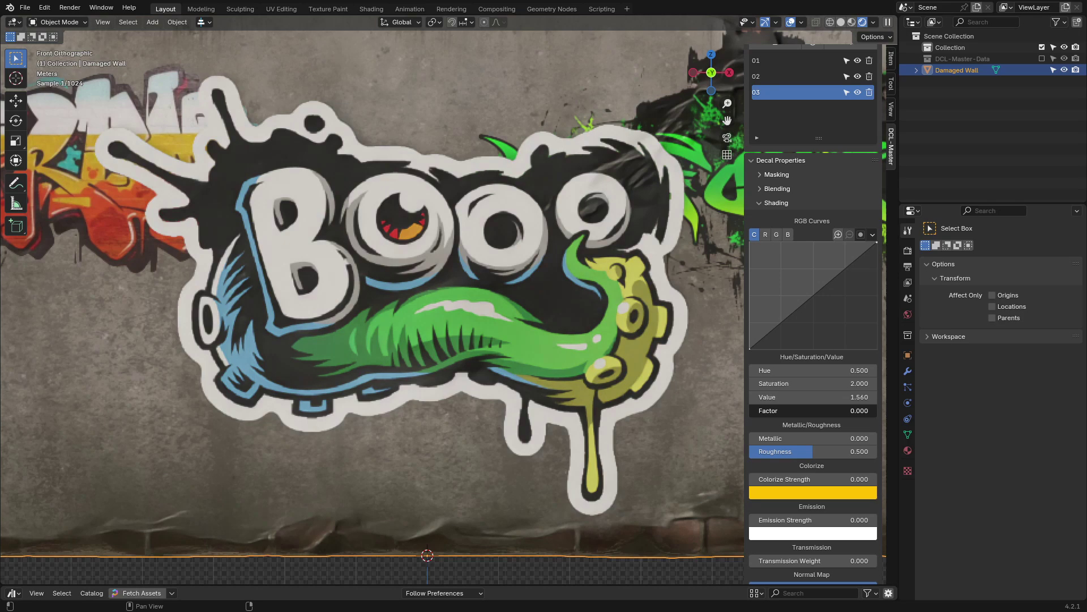
drag(813, 451, 867, 452)
drag(812, 437, 864, 438)
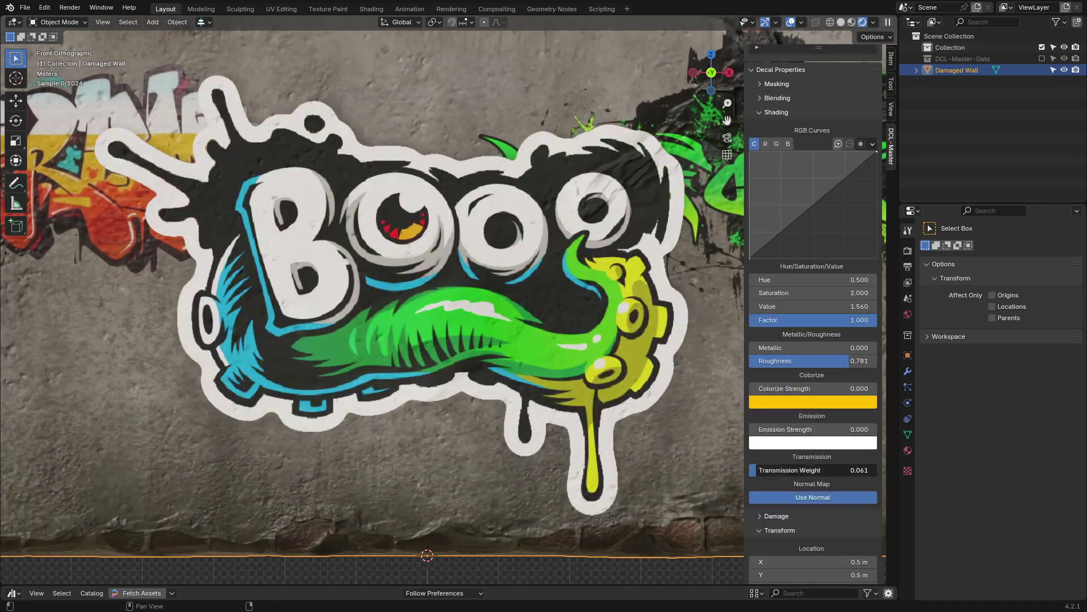
mouse_move(813, 316)
mouse_down()
mouse_move(859, 316)
mouse_move(828, 329)
mouse_move(867, 344)
mouse_move(840, 356)
mouse_up()
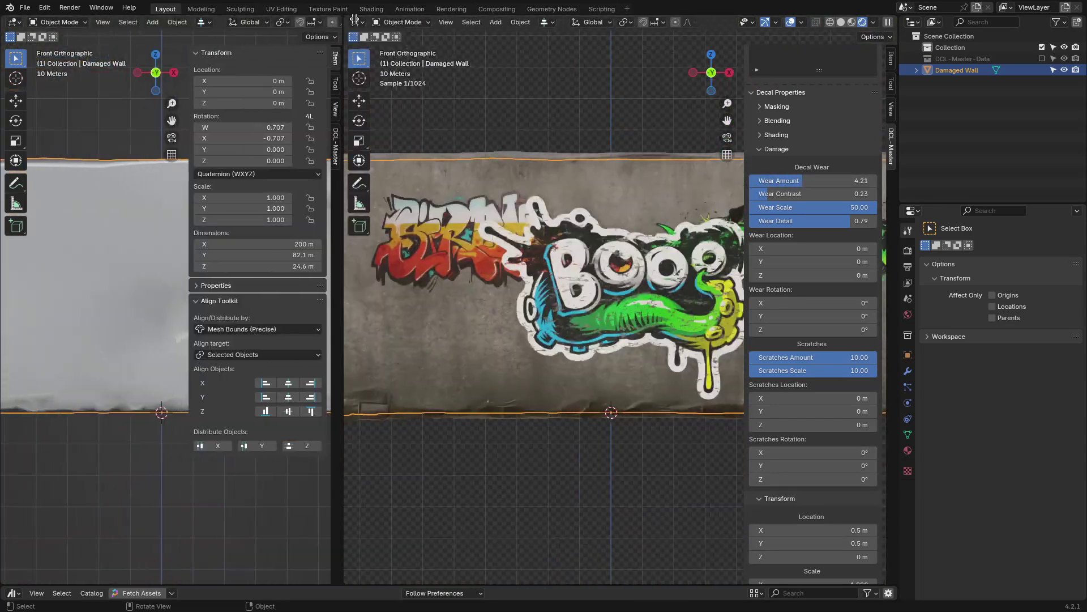
Change the left area's editor type and resize the split between the views.
drag(341, 19, 374, 20)
click(13, 22)
In the Shader Editor, zero the Boo decal's wear and link the normal map into DCL-Master.
click(45, 127)
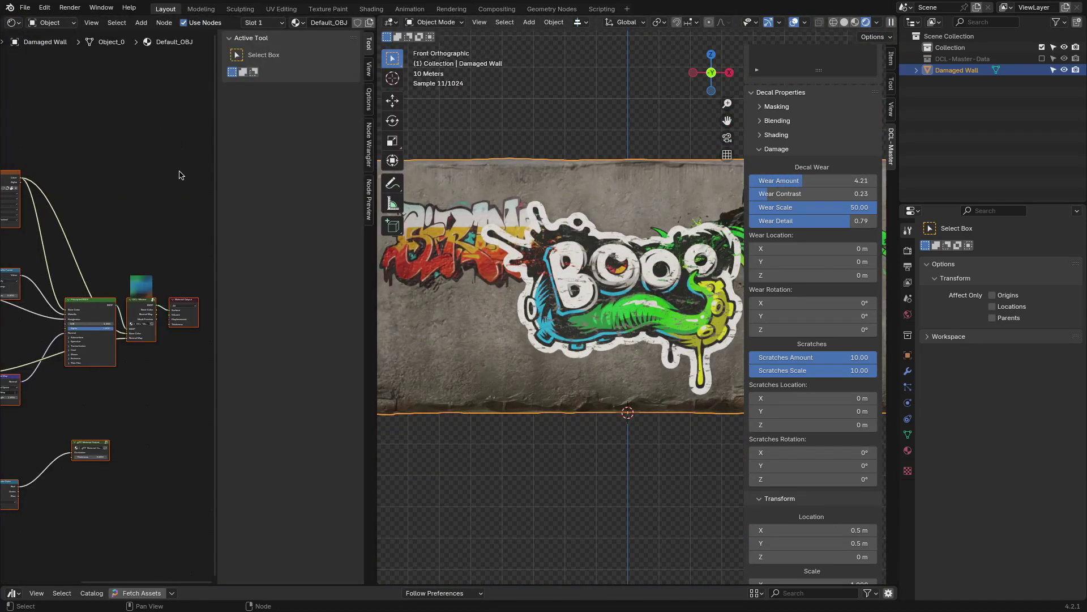
scroll(235, 141, up, 2)
scroll(194, 195, up, 2)
scroll(165, 194, up, 3)
scroll(161, 170, up, 3)
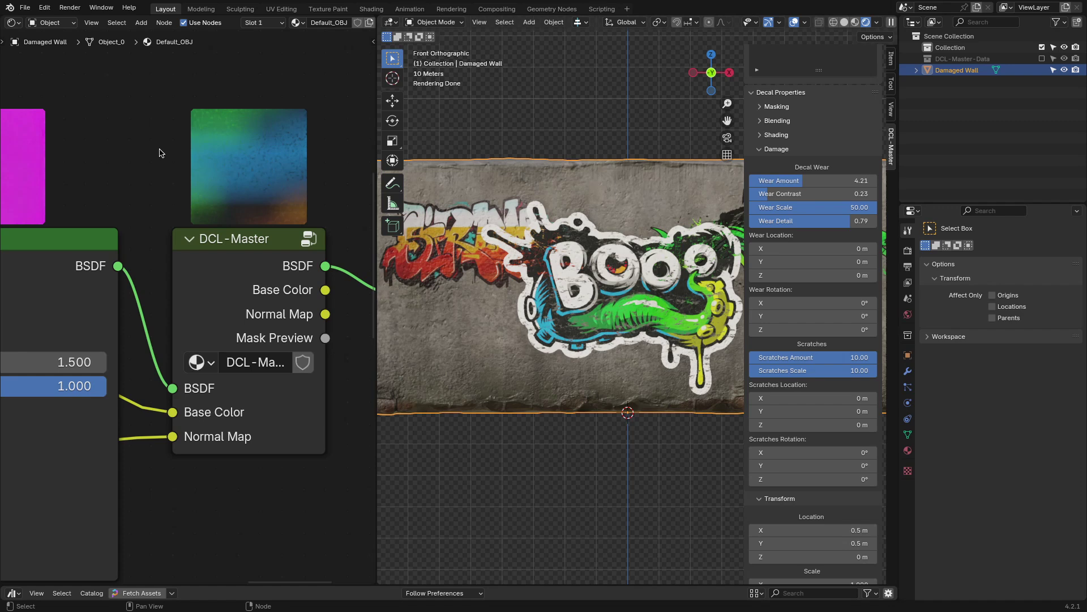
scroll(213, 289, up, 1)
scroll(226, 301, down, 2)
middle_drag(227, 300, 289, 299)
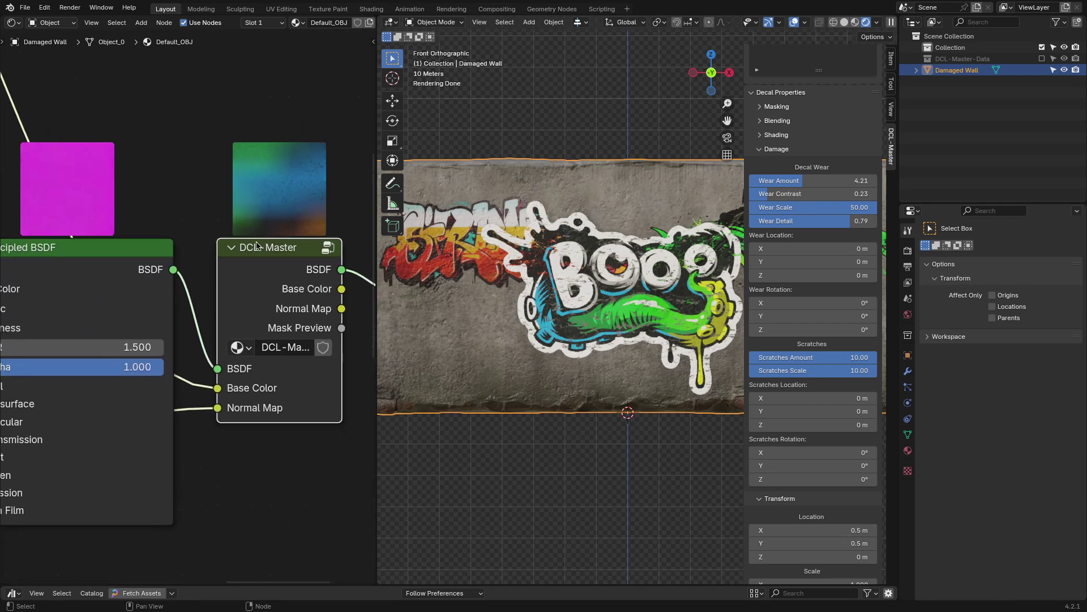
scroll(289, 299, up, 2)
scroll(295, 299, down, 2)
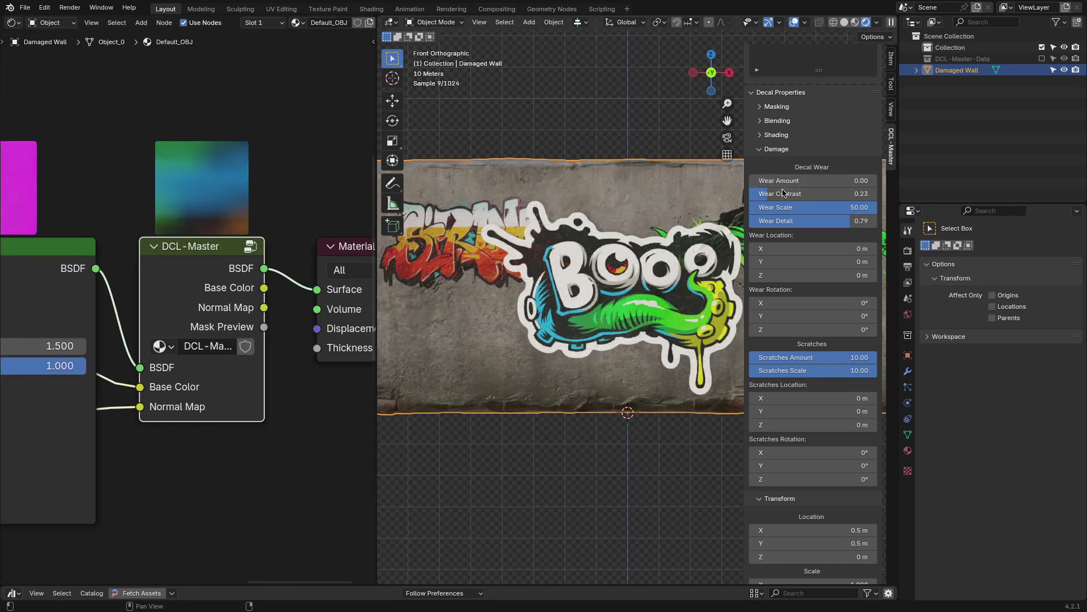
mouse_move(812, 180)
mouse_down()
mouse_move(867, 180)
mouse_move(759, 184)
mouse_up()
scroll(196, 408, down, 3)
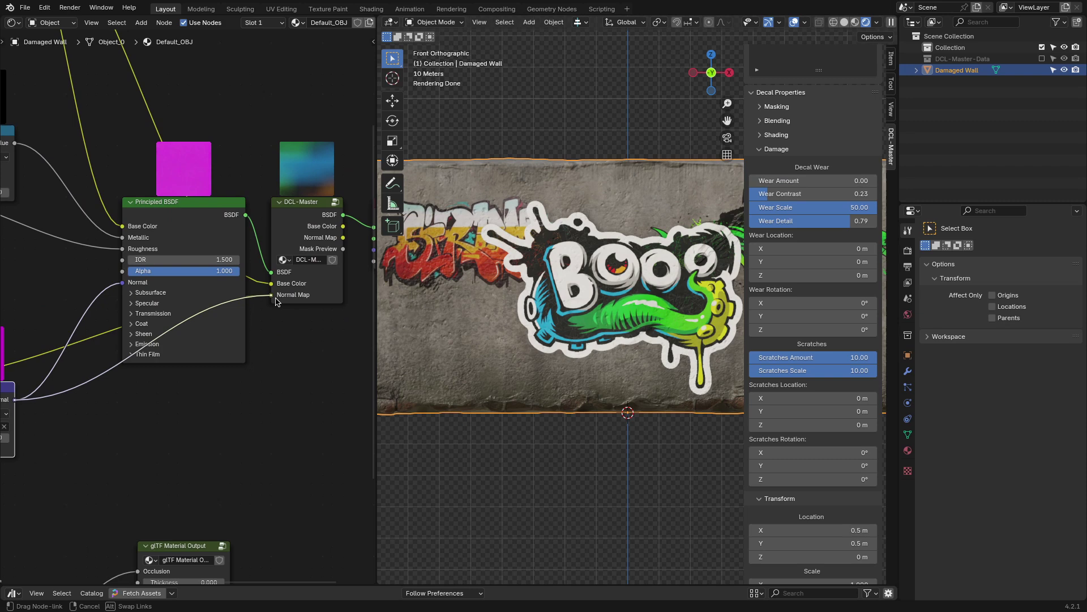
drag(277, 301, 276, 298)
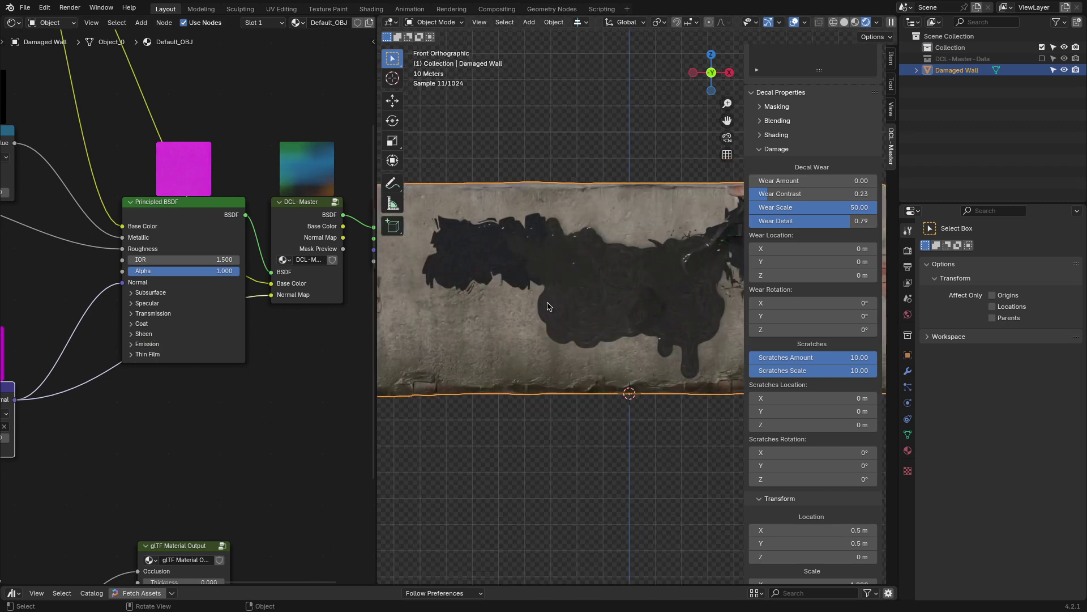
scroll(276, 365, down, 2)
scroll(530, 292, up, 2)
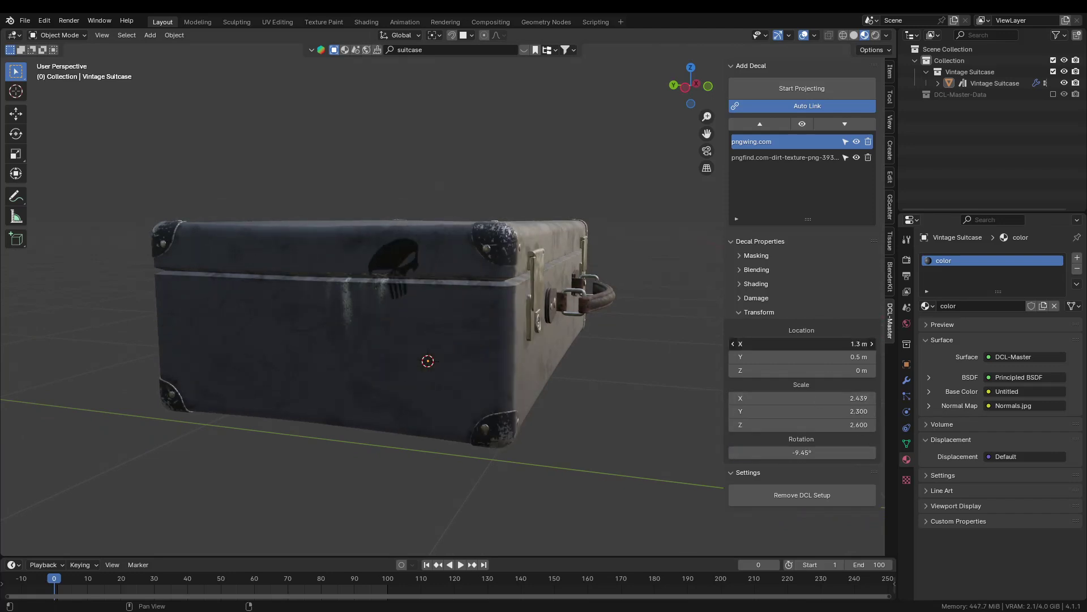
Turn on the decal mask preview and adjust the projection mask threshold.
click(757, 283)
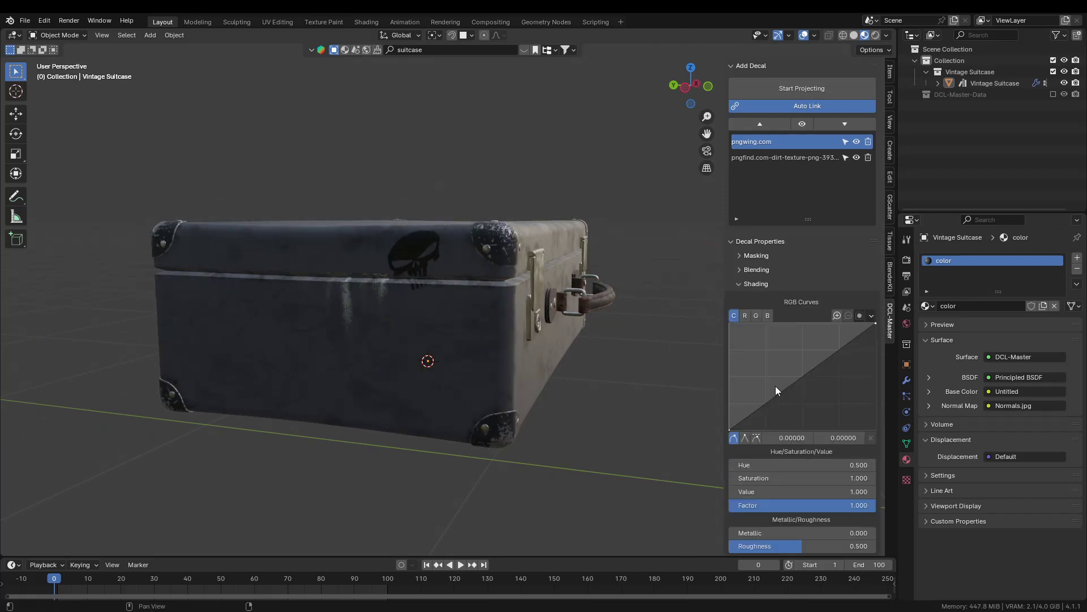
scroll(802, 434, down, 5)
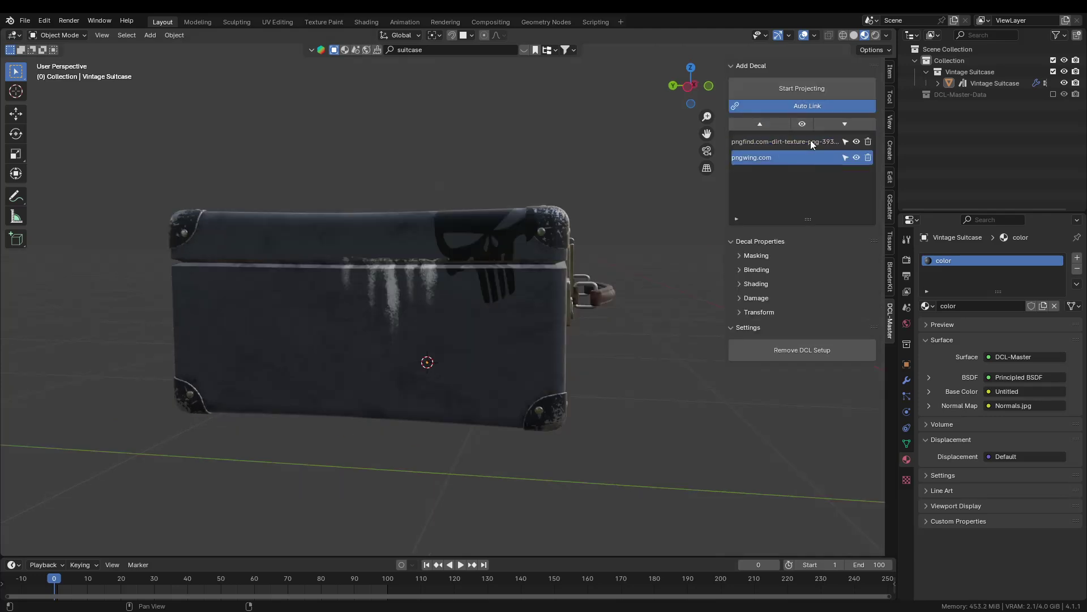
click(755, 255)
click(799, 273)
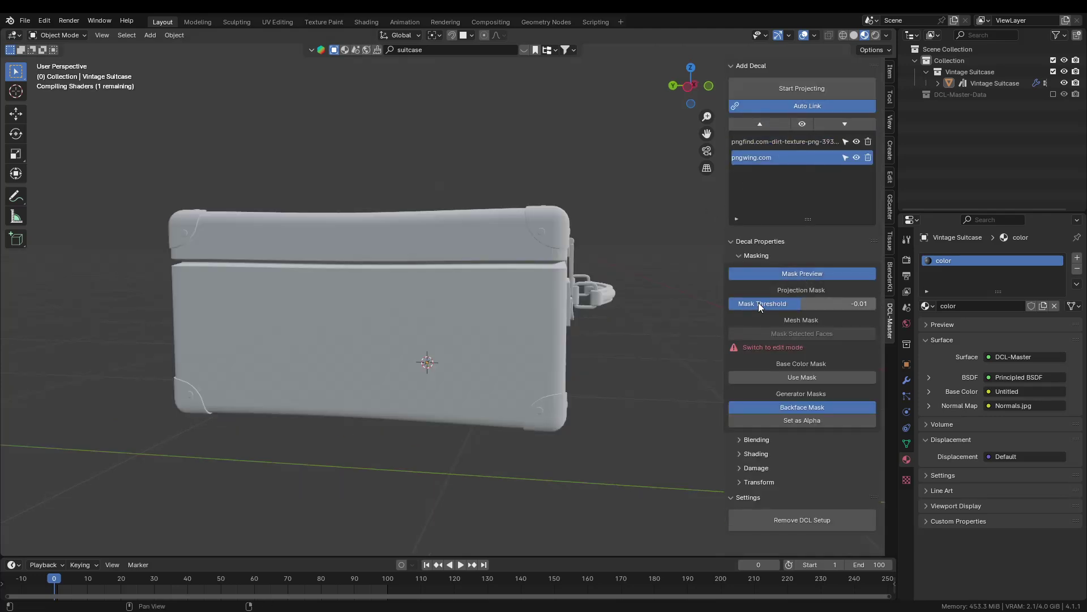
drag(759, 303, 730, 303)
Enable Backface Mask and Set as Alpha on the pngfind dirt decal.
click(785, 143)
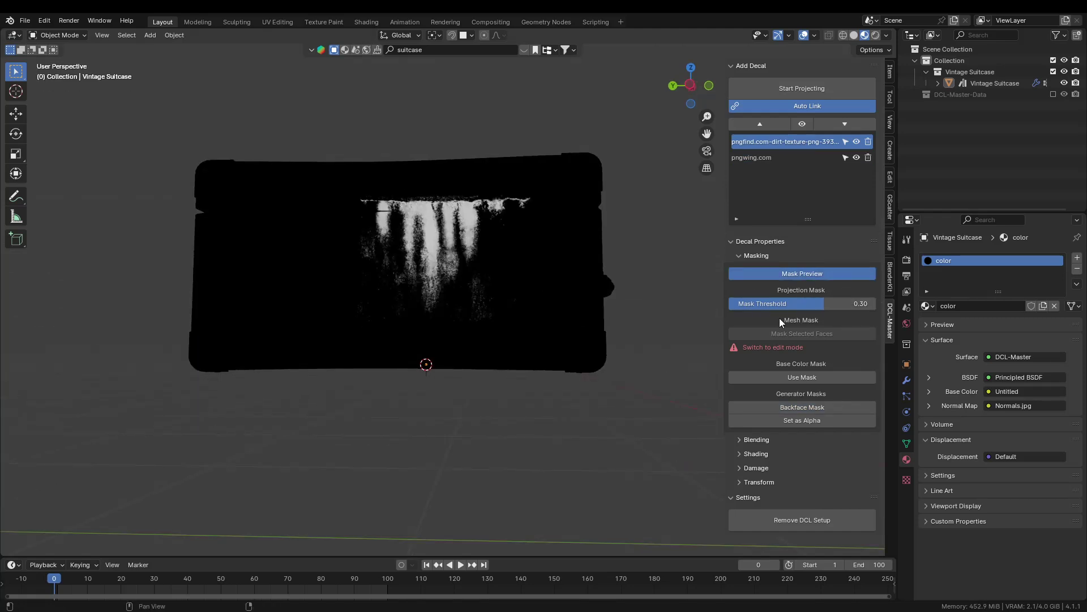
click(826, 406)
click(821, 420)
click(799, 272)
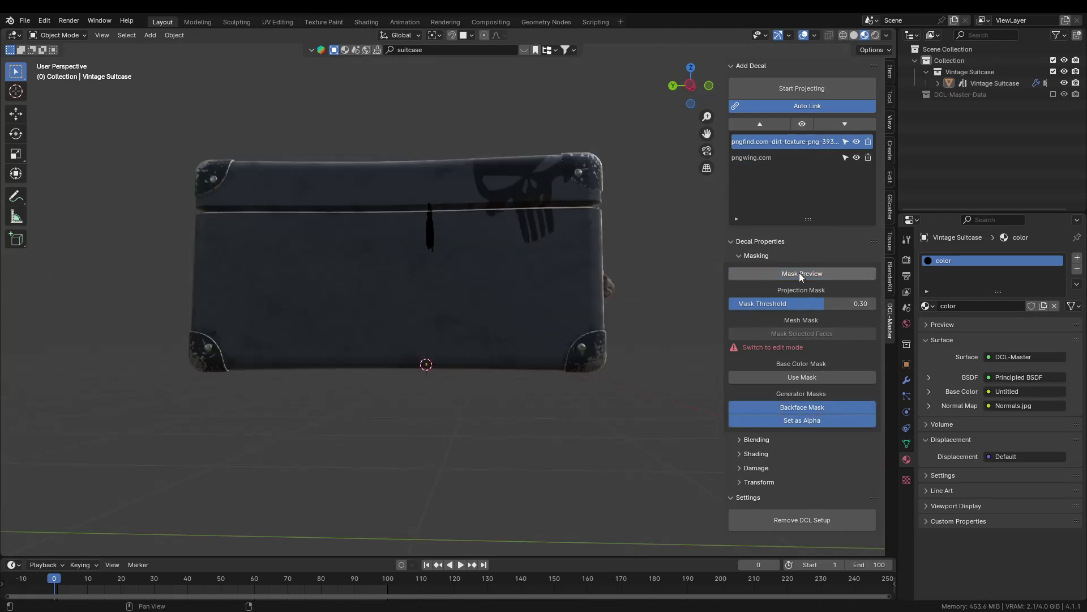
Add a colour mask to the dirt decal, tune its ramp, and move it below the skull logo.
click(793, 381)
middle_drag(596, 298, 849, 279)
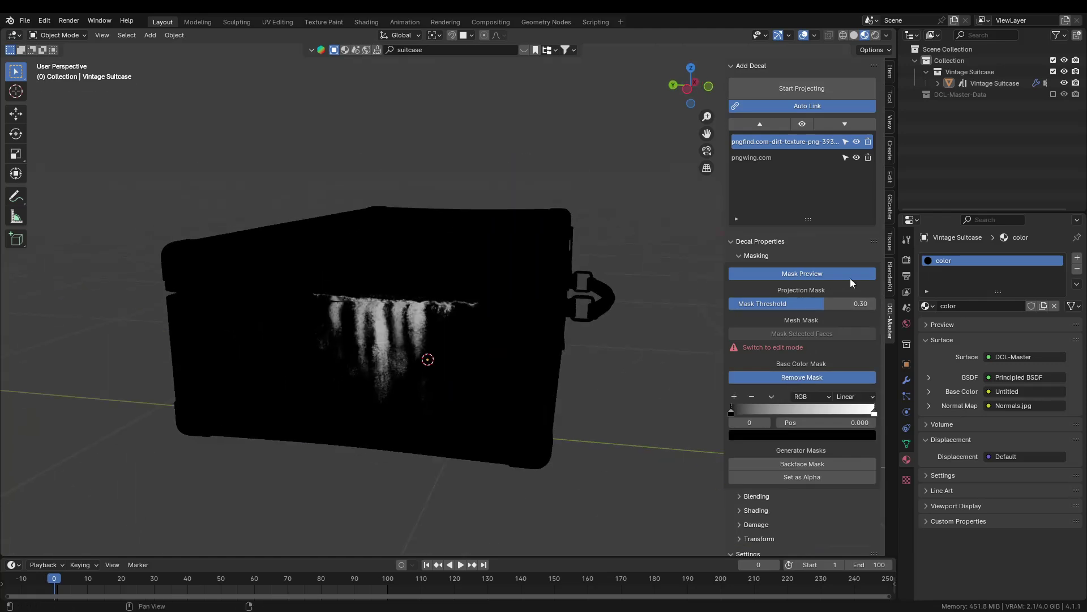
click(850, 274)
mouse_move(584, 334)
middle_down()
mouse_move(535, 327)
mouse_move(725, 207)
middle_up()
click(827, 124)
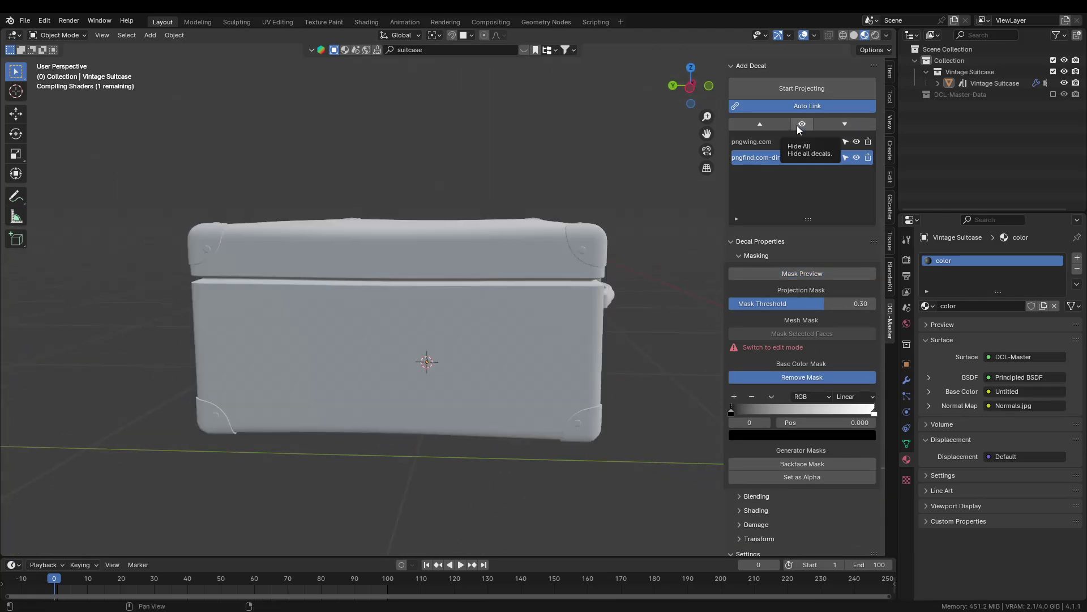
click(800, 126)
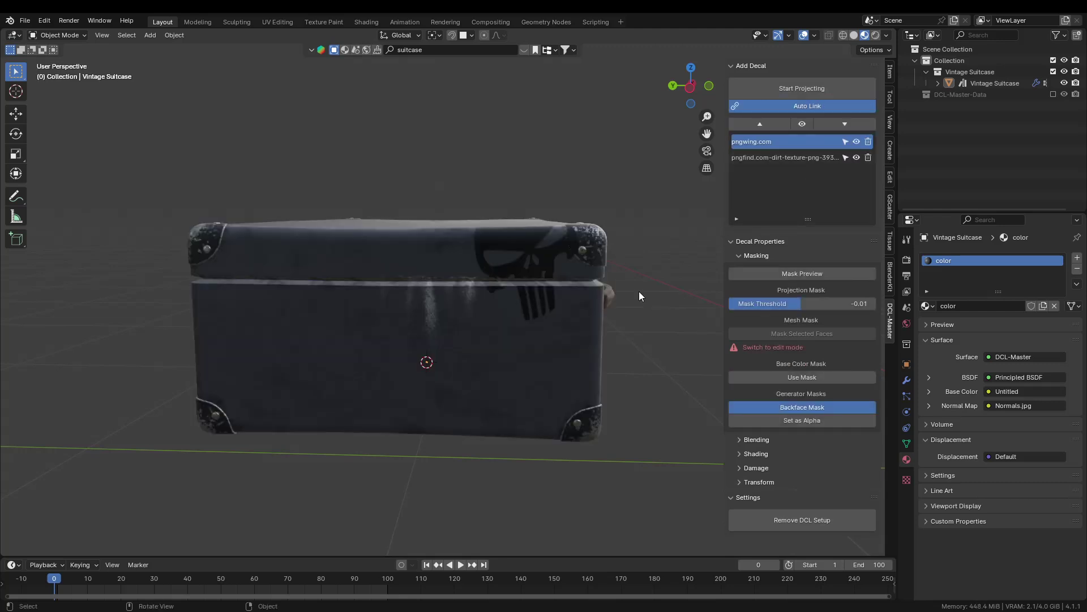
Show the suitcase decals again while keeping the skull logo decal hidden.
click(856, 141)
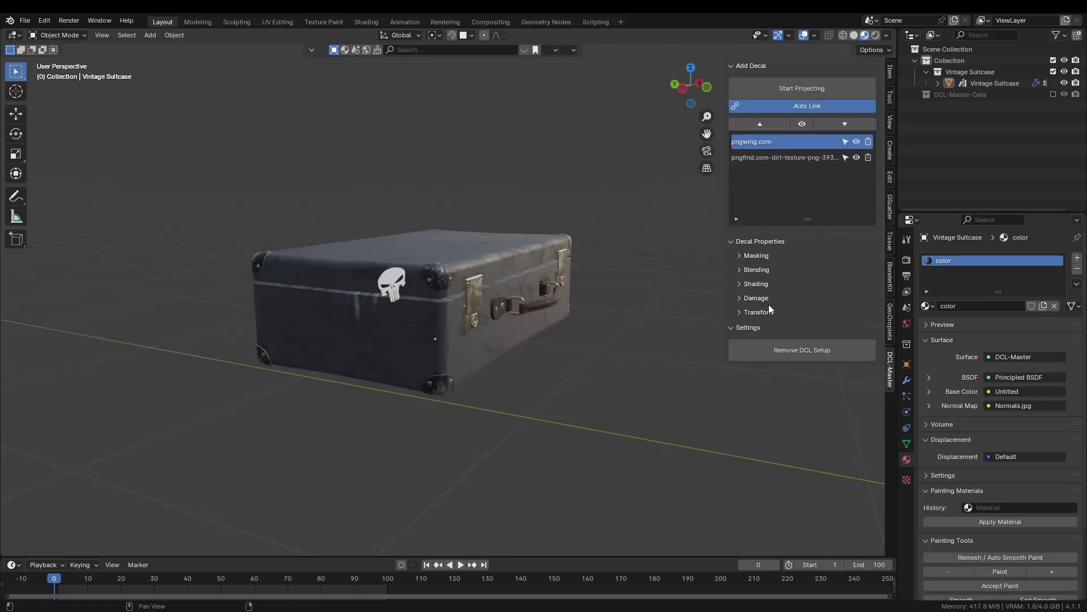
scroll(831, 407, down, 3)
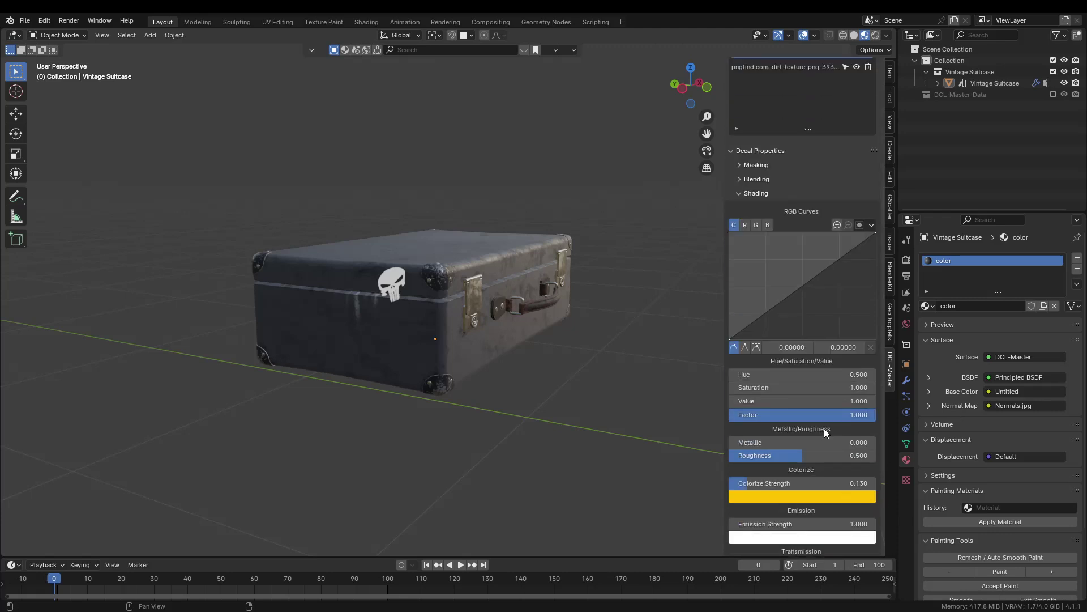
drag(787, 455, 776, 455)
scroll(796, 403, down, 5)
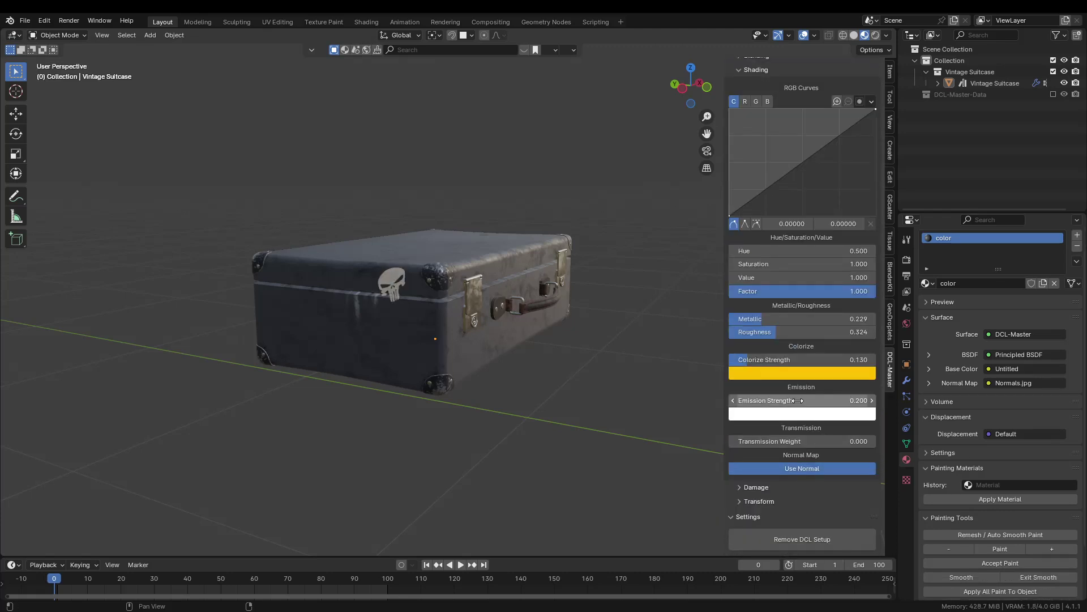
scroll(801, 370, up, 4)
drag(789, 285, 789, 299)
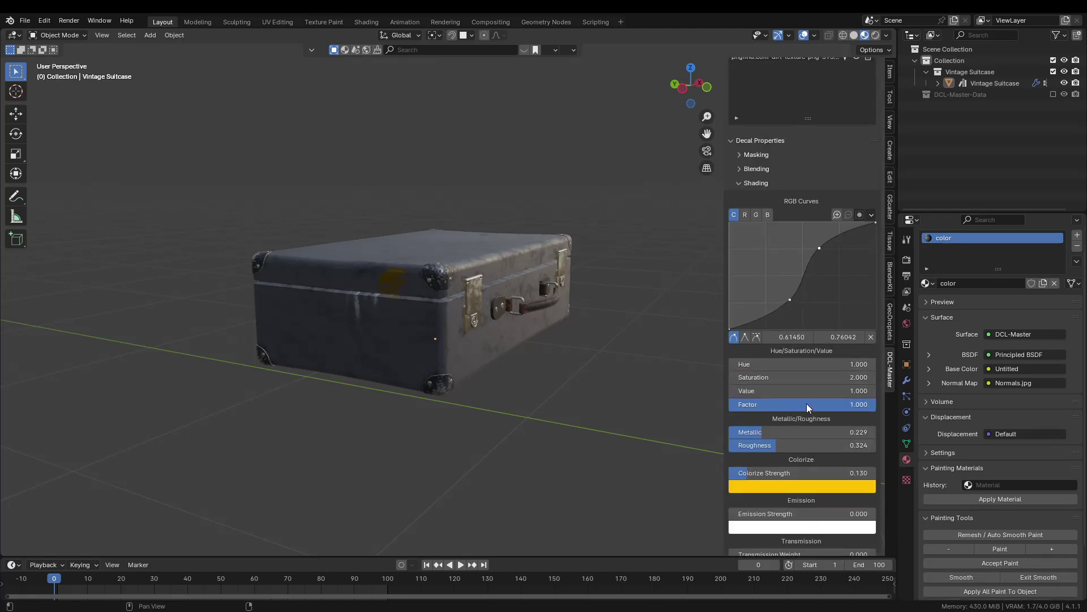
scroll(814, 394, down, 2)
mouse_move(815, 387)
mouse_down()
mouse_move(790, 386)
mouse_move(876, 399)
mouse_up()
scroll(822, 502, down, 3)
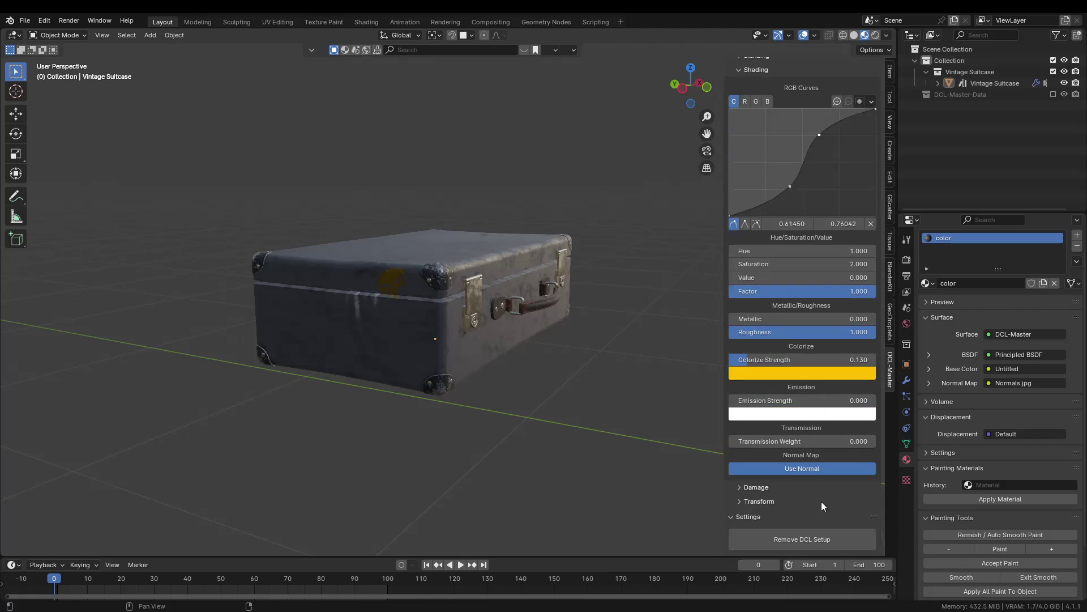